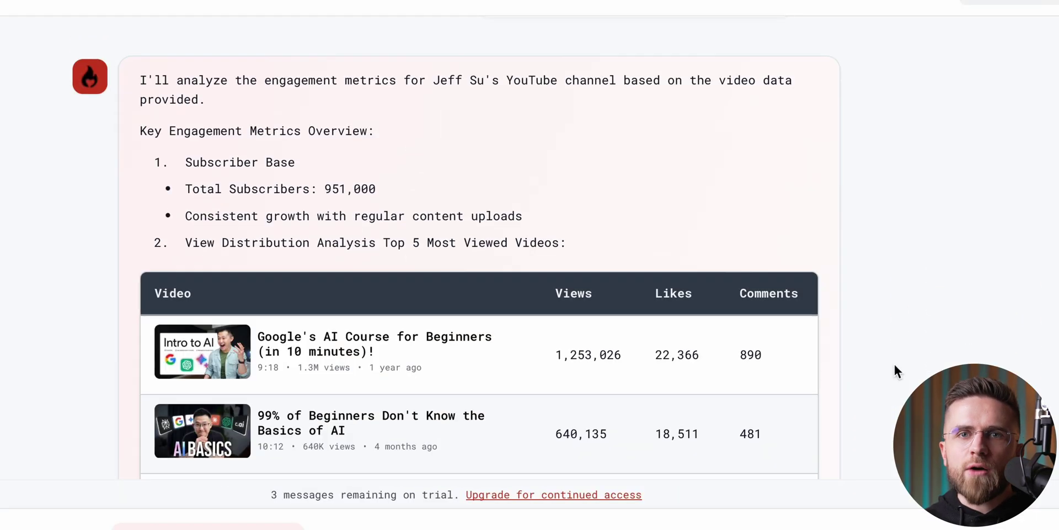
Scroll through the chat reply and close the Ideation Prompt Library
{"action": "scroll", "coordinate": [895, 365], "scroll_direction": "down", "scroll_amount": 3}
{"action": "scroll", "coordinate": [895, 365], "scroll_direction": "down", "scroll_amount": 2}
{"action": "scroll", "coordinate": [895, 365], "scroll_direction": "down", "scroll_amount": 2}
{"action": "scroll", "coordinate": [895, 365], "scroll_direction": "down", "scroll_amount": 2}
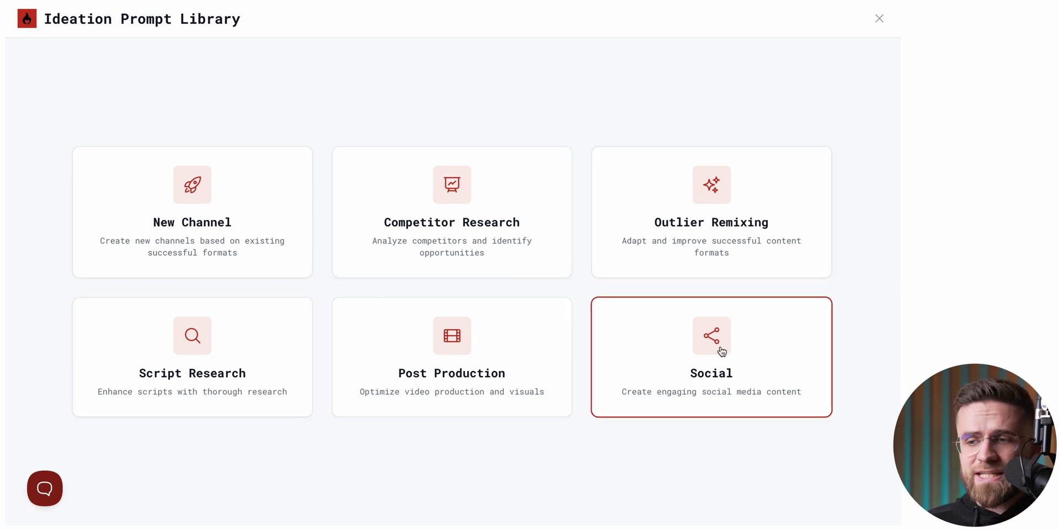
{"action": "left_click", "coordinate": [880, 19]}
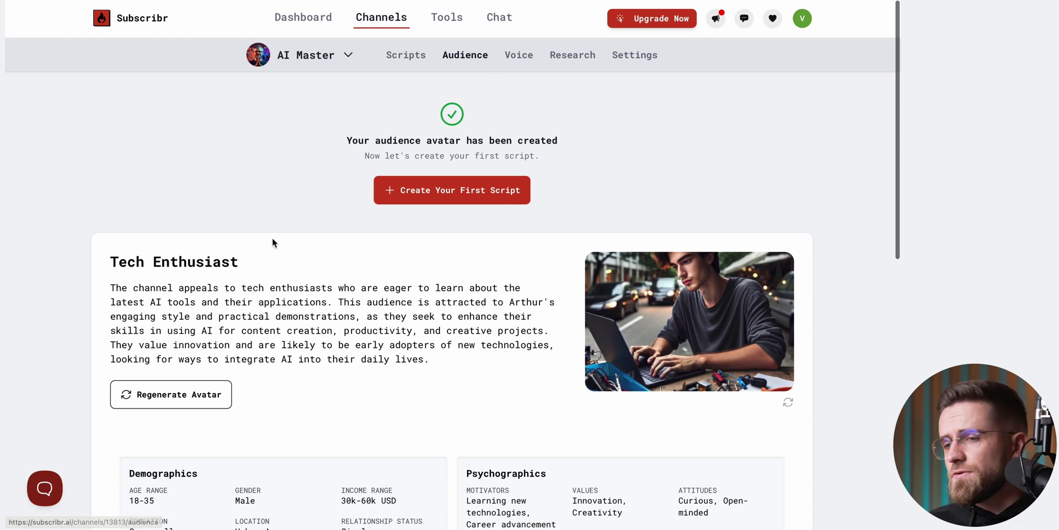
Review the AI Master channel's generated Tech Enthusiast audience avatar
{"action": "scroll", "coordinate": [272, 243], "scroll_direction": "down", "scroll_amount": 5}
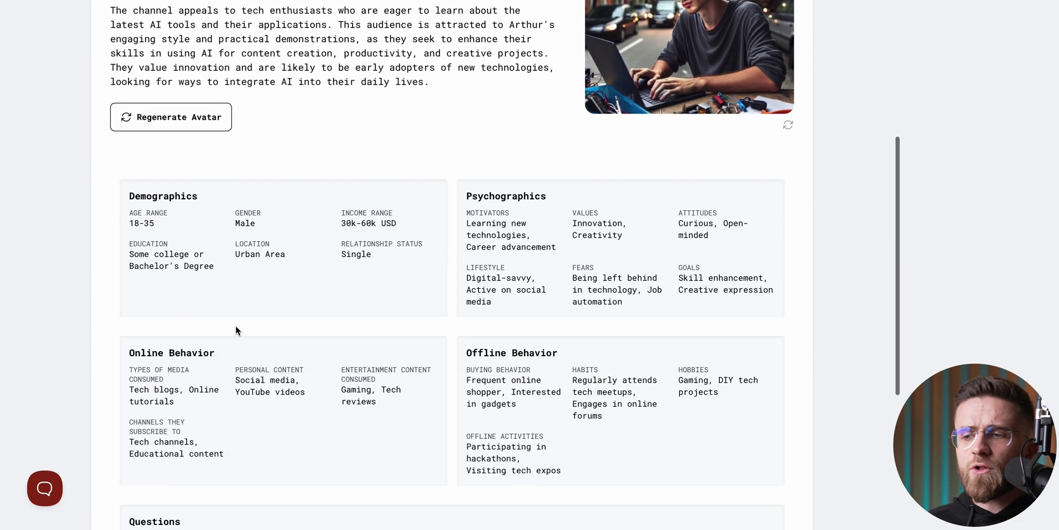
{"action": "scroll", "coordinate": [486, 296], "scroll_direction": "down", "scroll_amount": 1}
{"action": "scroll", "coordinate": [485, 296], "scroll_direction": "down", "scroll_amount": 1}
{"action": "scroll", "coordinate": [485, 297], "scroll_direction": "down", "scroll_amount": 1}
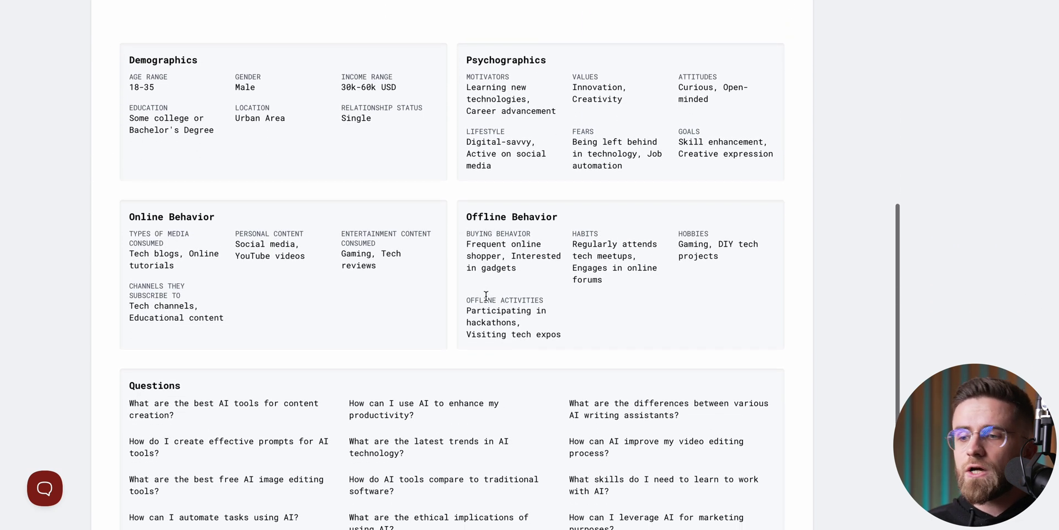
{"action": "scroll", "coordinate": [485, 296], "scroll_direction": "down", "scroll_amount": 2}
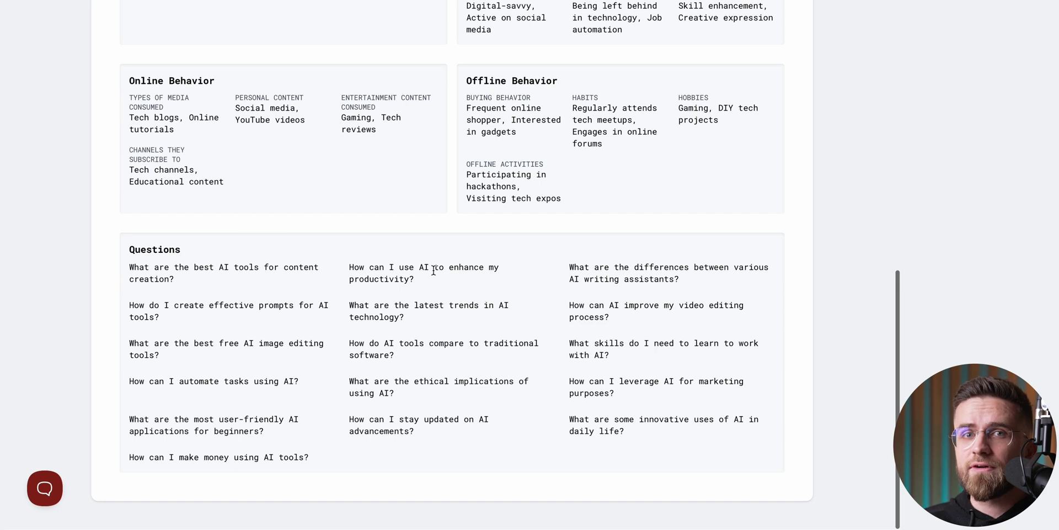
In the channel's Voice settings, start a voice preview about AI productivity tools
{"action": "left_click", "coordinate": [527, 40]}
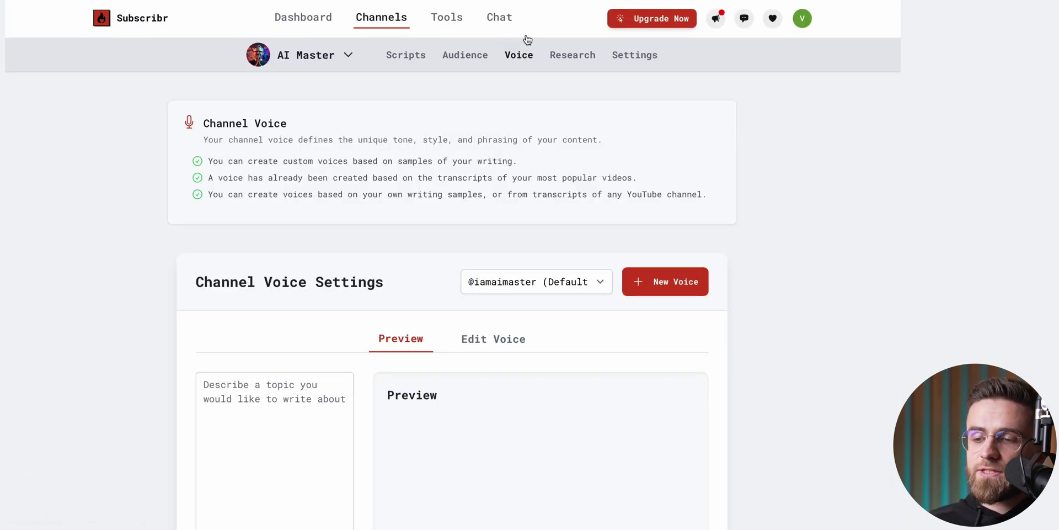
{"action": "scroll", "coordinate": [285, 342], "scroll_direction": "down", "scroll_amount": 3}
{"action": "left_click", "coordinate": [286, 343]}
{"action": "type", "text": "ai tools for productivity"}
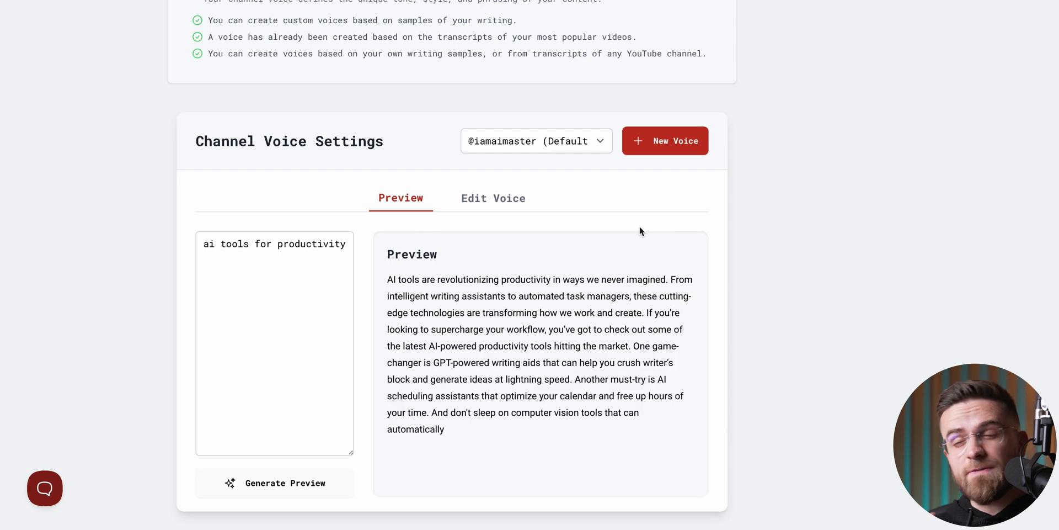
Look through the voice's detailed style settings in Edit Voice
{"action": "left_click", "coordinate": [499, 210]}
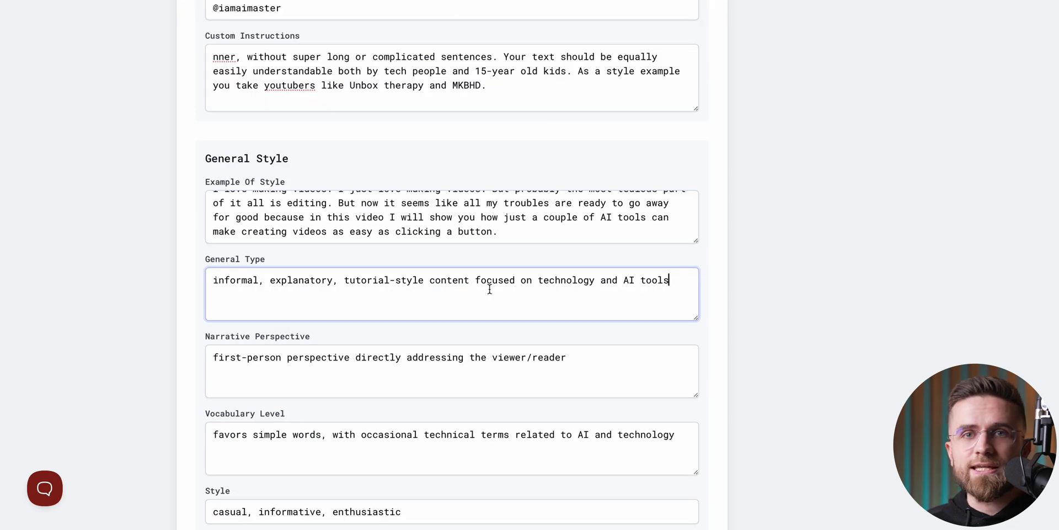
{"action": "scroll", "coordinate": [592, 367], "scroll_direction": "down", "scroll_amount": 5}
{"action": "scroll", "coordinate": [544, 350], "scroll_direction": "down", "scroll_amount": 3}
{"action": "scroll", "coordinate": [421, 409], "scroll_direction": "down", "scroll_amount": 4}
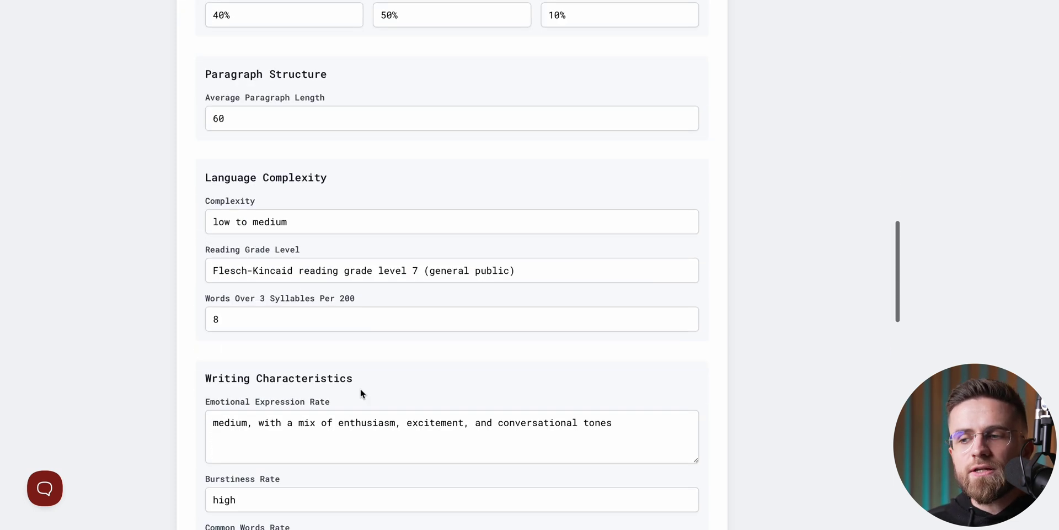
{"action": "left_click", "coordinate": [311, 300]}
{"action": "scroll", "coordinate": [312, 299], "scroll_direction": "down", "scroll_amount": 4}
{"action": "scroll", "coordinate": [312, 300], "scroll_direction": "down", "scroll_amount": 3}
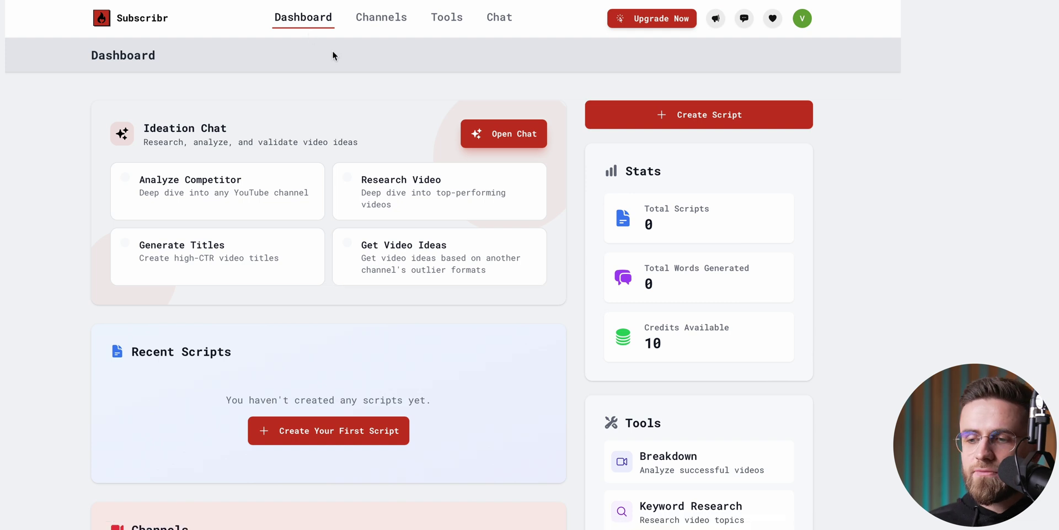
Ask Analyze Competitor about the competitor's formats and read the breakdown
{"action": "left_click", "coordinate": [230, 186]}
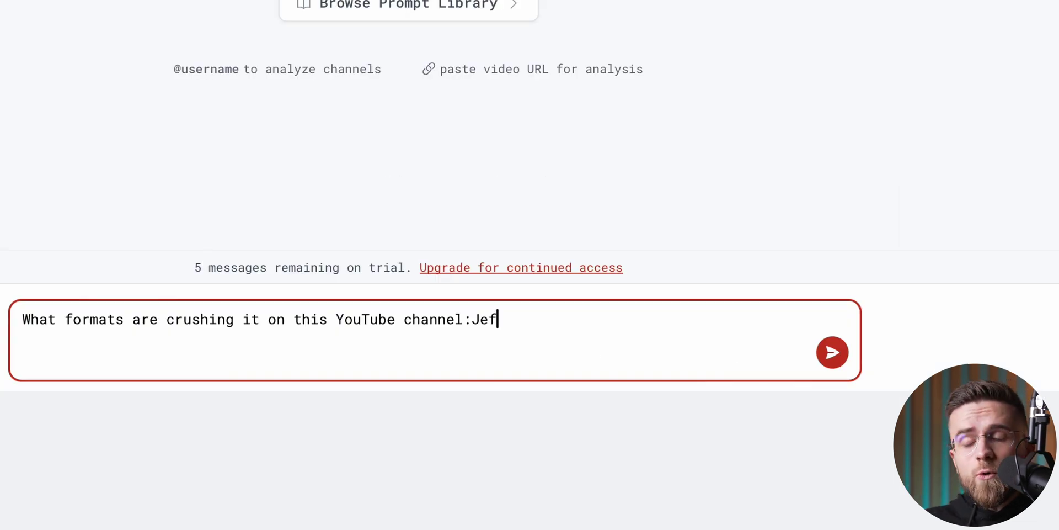
{"action": "key", "text": "Return"}
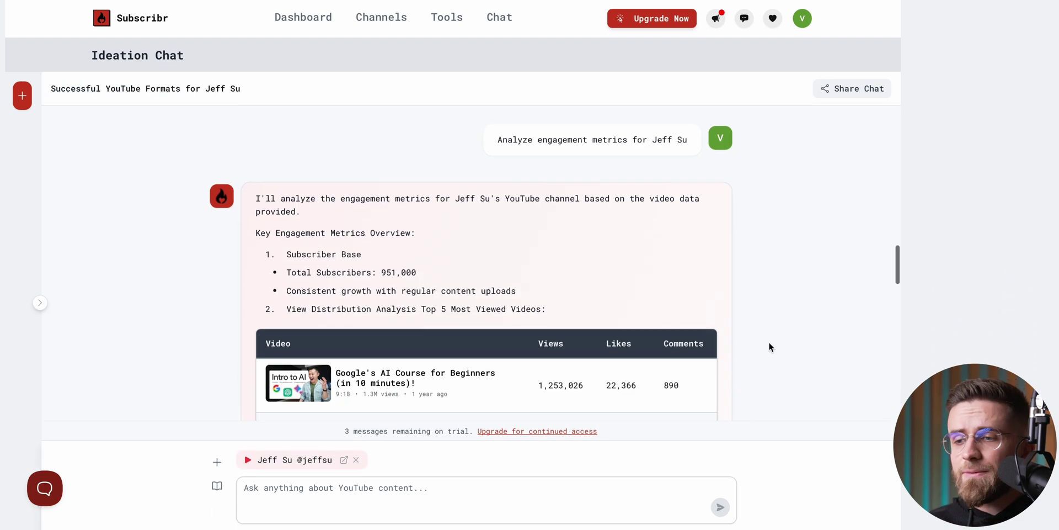
{"action": "scroll", "coordinate": [769, 346], "scroll_direction": "down", "scroll_amount": 2}
{"action": "scroll", "coordinate": [768, 345], "scroll_direction": "down", "scroll_amount": 1}
{"action": "scroll", "coordinate": [768, 346], "scroll_direction": "down", "scroll_amount": 2}
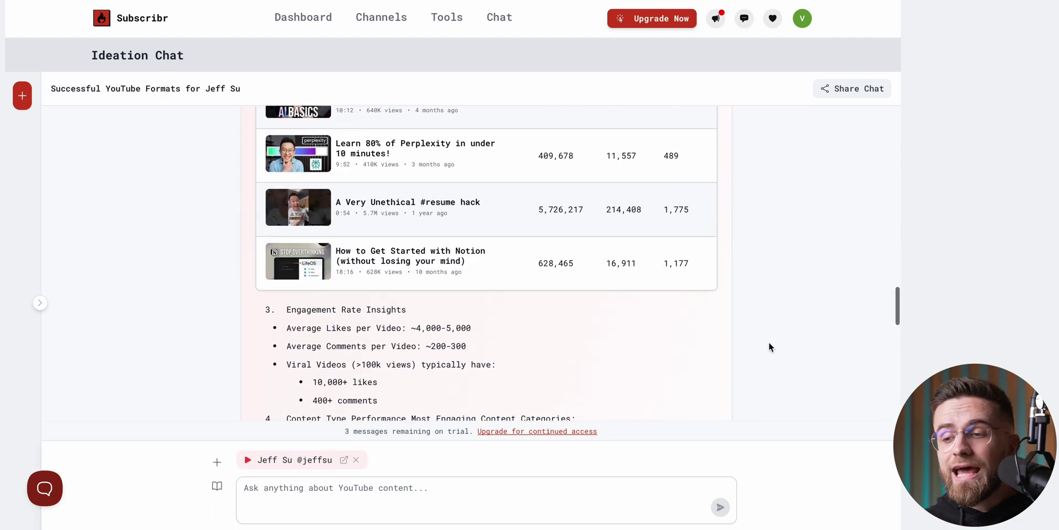
{"action": "scroll", "coordinate": [769, 346], "scroll_direction": "down", "scroll_amount": 1}
{"action": "scroll", "coordinate": [769, 343], "scroll_direction": "down", "scroll_amount": 2}
{"action": "scroll", "coordinate": [769, 342], "scroll_direction": "down", "scroll_amount": 1}
{"action": "scroll", "coordinate": [769, 342], "scroll_direction": "down", "scroll_amount": 3}
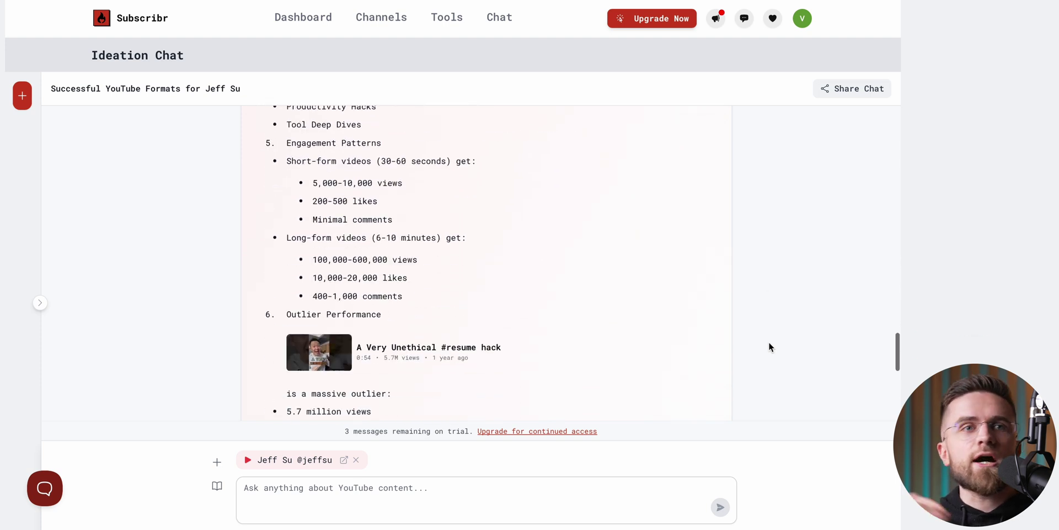
{"action": "scroll", "coordinate": [769, 343], "scroll_direction": "down", "scroll_amount": 3}
{"action": "scroll", "coordinate": [769, 346], "scroll_direction": "down", "scroll_amount": 4}
Run Research Video on one competitor video and read the analysis
{"action": "left_click", "coordinate": [289, 20]}
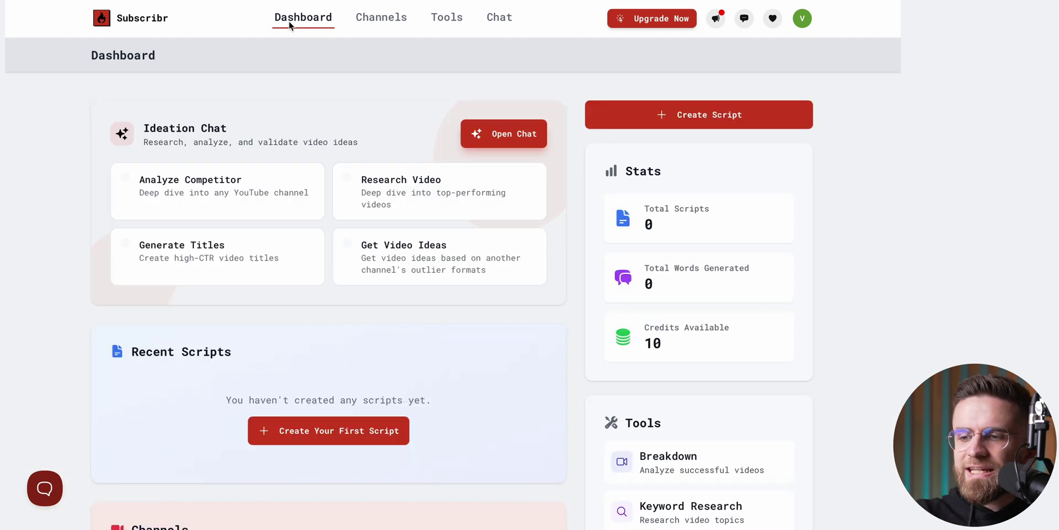
{"action": "left_click", "coordinate": [402, 180]}
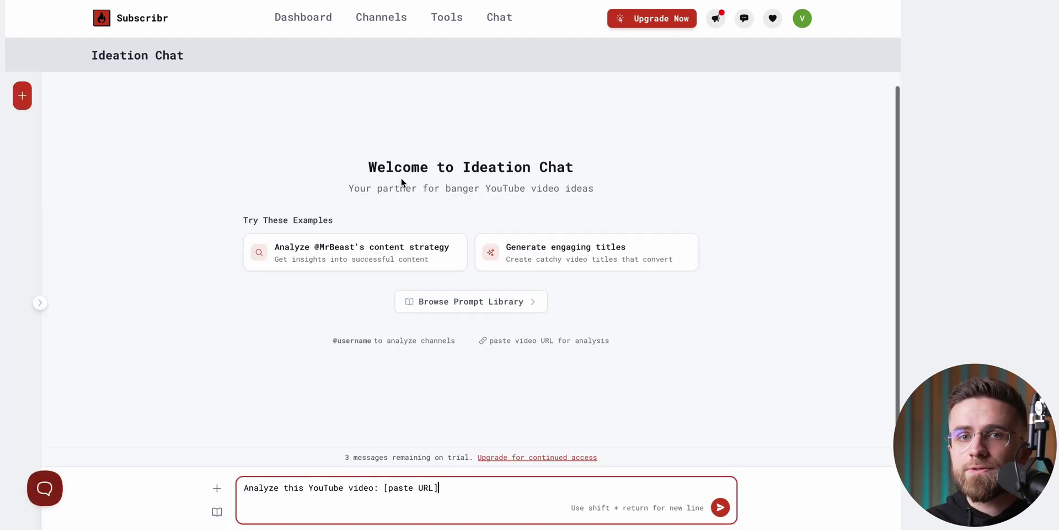
{"action": "left_click", "coordinate": [721, 508]}
{"action": "scroll", "coordinate": [740, 323], "scroll_direction": "down", "scroll_amount": 1}
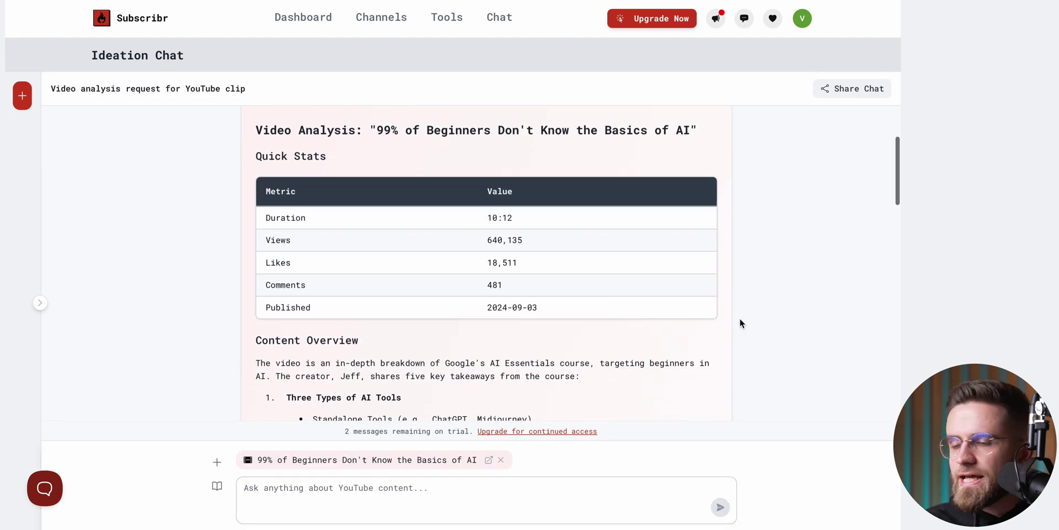
{"action": "scroll", "coordinate": [740, 324], "scroll_direction": "down", "scroll_amount": 2}
{"action": "scroll", "coordinate": [739, 323], "scroll_direction": "down", "scroll_amount": 3}
{"action": "scroll", "coordinate": [740, 323], "scroll_direction": "down", "scroll_amount": 3}
{"action": "scroll", "coordinate": [740, 323], "scroll_direction": "down", "scroll_amount": 2}
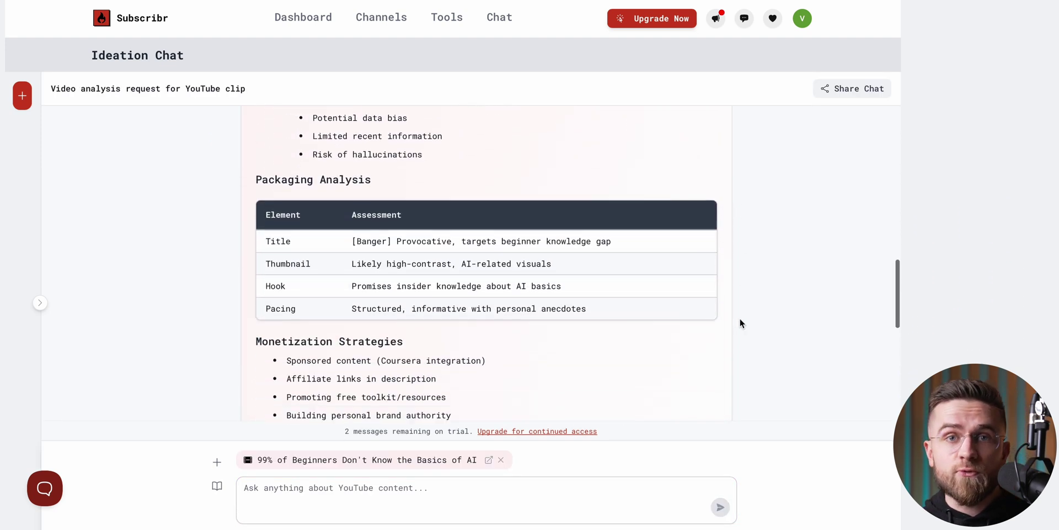
{"action": "scroll", "coordinate": [740, 323], "scroll_direction": "down", "scroll_amount": 4}
{"action": "scroll", "coordinate": [740, 324], "scroll_direction": "down", "scroll_amount": 2}
Ask for similar video ideas with titles, summaries and predicted performance
{"action": "left_click", "coordinate": [474, 497]}
{"action": "type", "text": "sugegst similar video ideas that will perform on my channel with clickable titles and"}
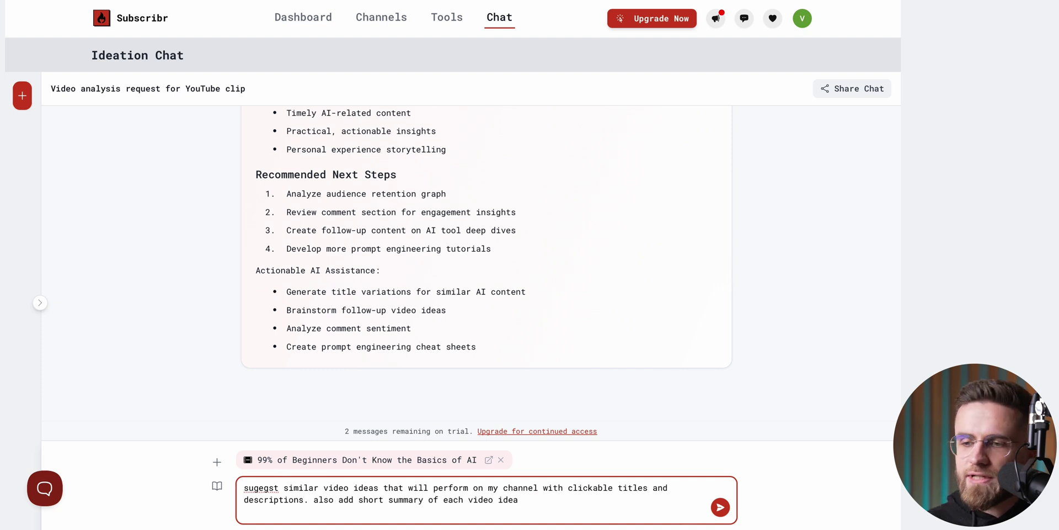
{"action": "key", "text": "Return"}
{"action": "scroll", "coordinate": [481, 365], "scroll_direction": "down", "scroll_amount": 1}
{"action": "scroll", "coordinate": [481, 366], "scroll_direction": "down", "scroll_amount": 3}
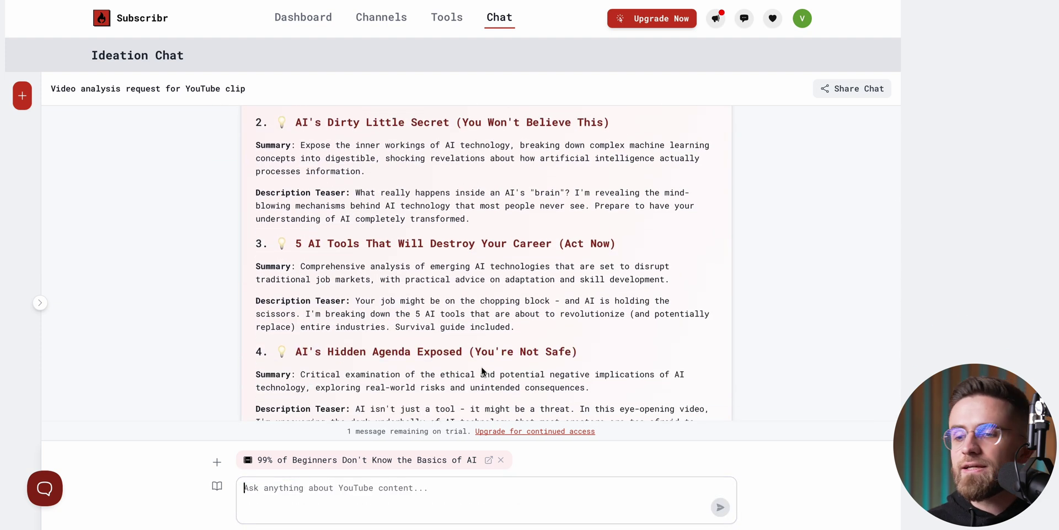
{"action": "scroll", "coordinate": [482, 368], "scroll_direction": "down", "scroll_amount": 4}
{"action": "scroll", "coordinate": [480, 361], "scroll_direction": "down", "scroll_amount": 2}
{"action": "scroll", "coordinate": [580, 338], "scroll_direction": "down", "scroll_amount": 3}
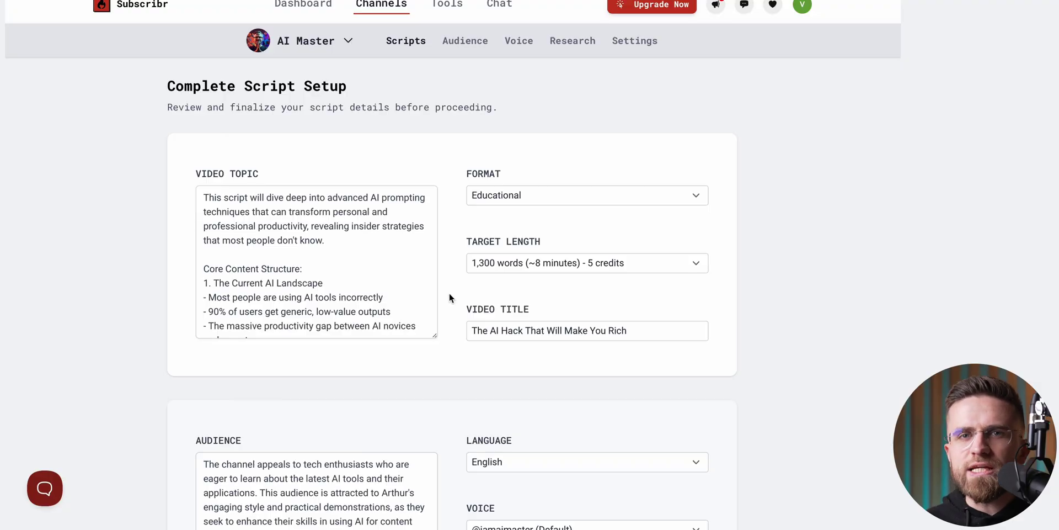
Check the script setup fields and the Research step's gathered video sources
{"action": "scroll", "coordinate": [449, 296], "scroll_direction": "down", "scroll_amount": 1}
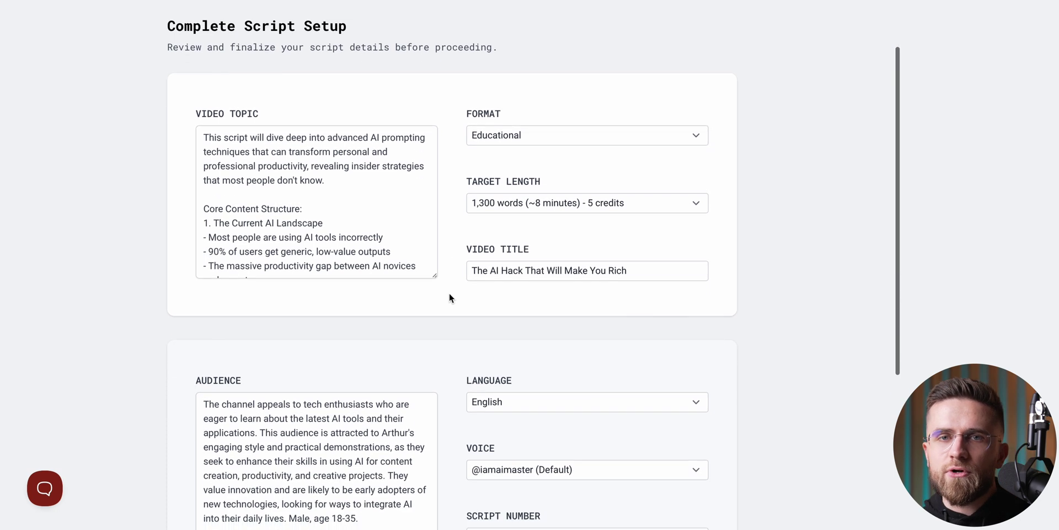
{"action": "scroll", "coordinate": [449, 297], "scroll_direction": "down", "scroll_amount": 1}
{"action": "scroll", "coordinate": [449, 298], "scroll_direction": "down", "scroll_amount": 1}
{"action": "scroll", "coordinate": [449, 298], "scroll_direction": "down", "scroll_amount": 1}
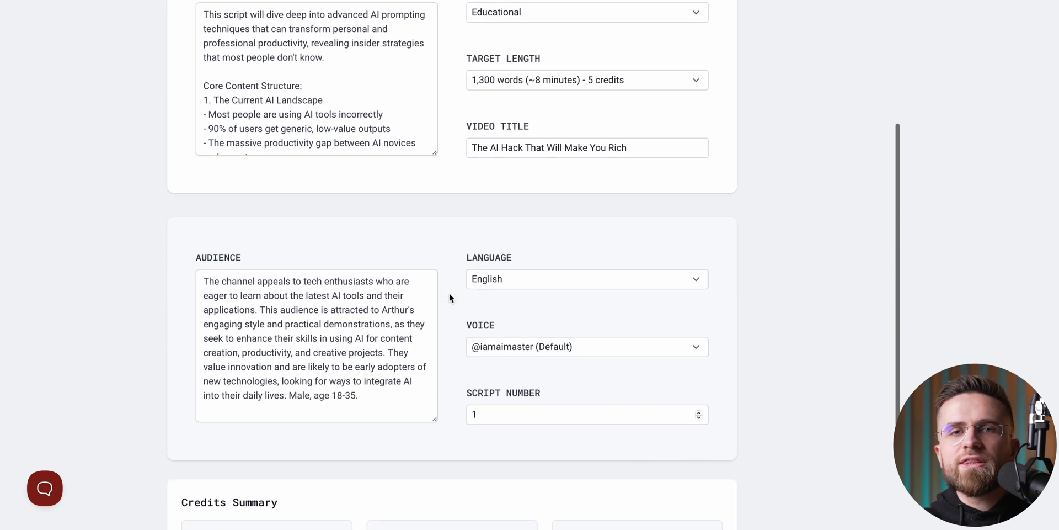
{"action": "scroll", "coordinate": [450, 298], "scroll_direction": "down", "scroll_amount": 1}
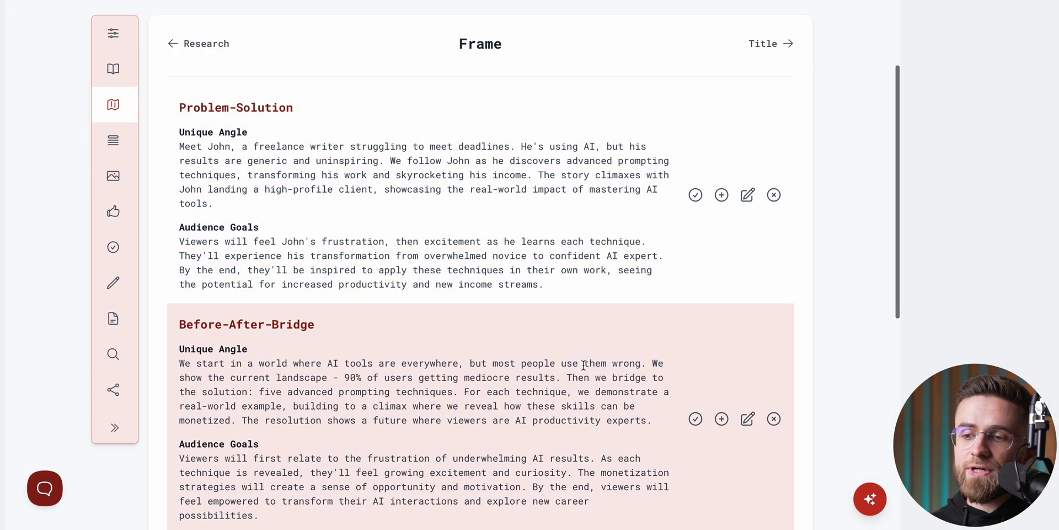
Accept 'The 5 AI Hacks You Didn't Know!' as the script title
{"action": "scroll", "coordinate": [582, 365], "scroll_direction": "down", "scroll_amount": 1}
{"action": "scroll", "coordinate": [583, 364], "scroll_direction": "down", "scroll_amount": 2}
{"action": "scroll", "coordinate": [583, 365], "scroll_direction": "down", "scroll_amount": 2}
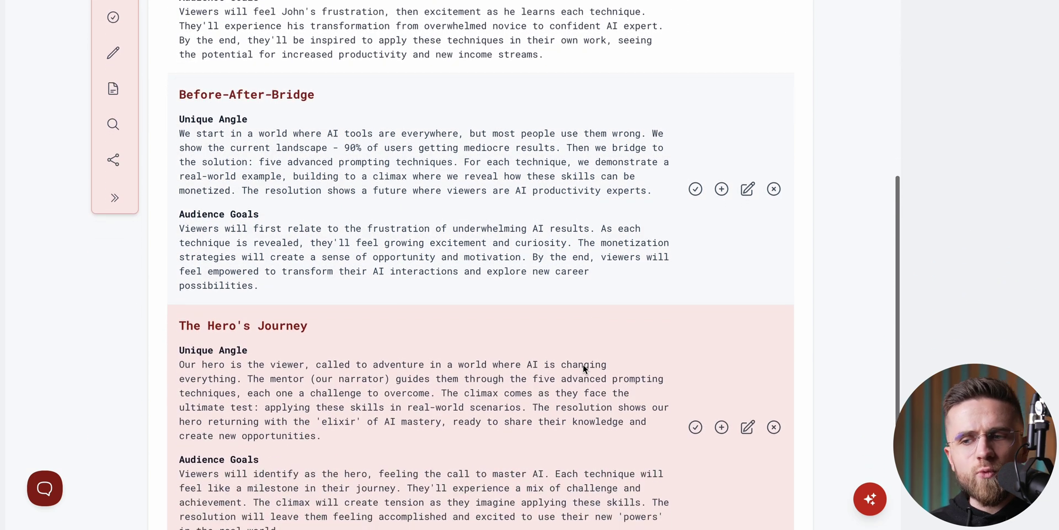
{"action": "scroll", "coordinate": [583, 365], "scroll_direction": "down", "scroll_amount": 2}
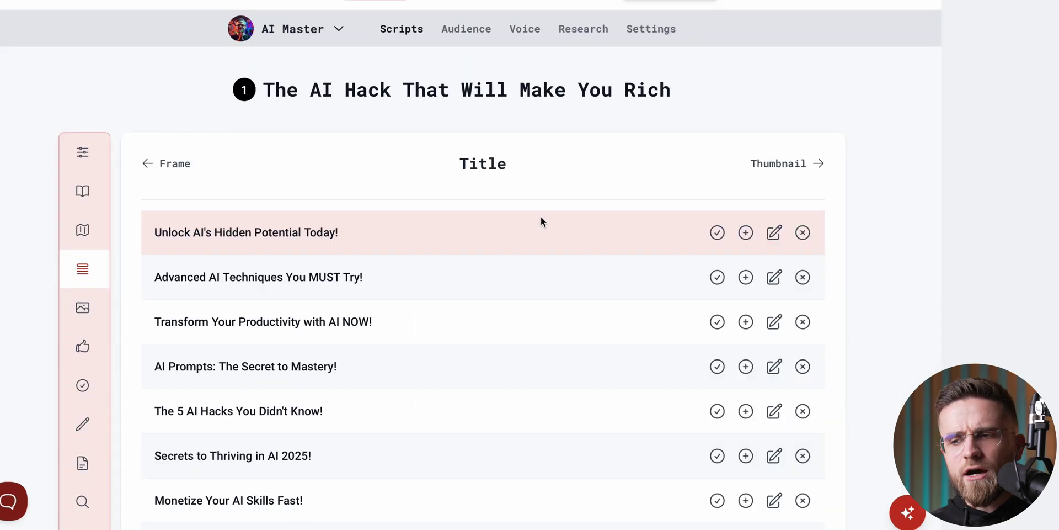
{"action": "left_click", "coordinate": [717, 398]}
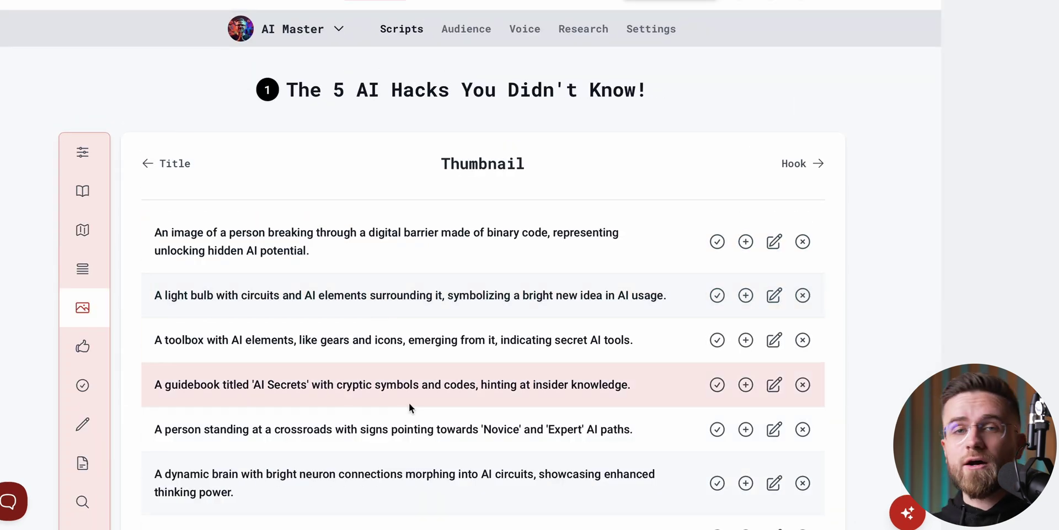
{"action": "scroll", "coordinate": [409, 407], "scroll_direction": "down", "scroll_amount": 2}
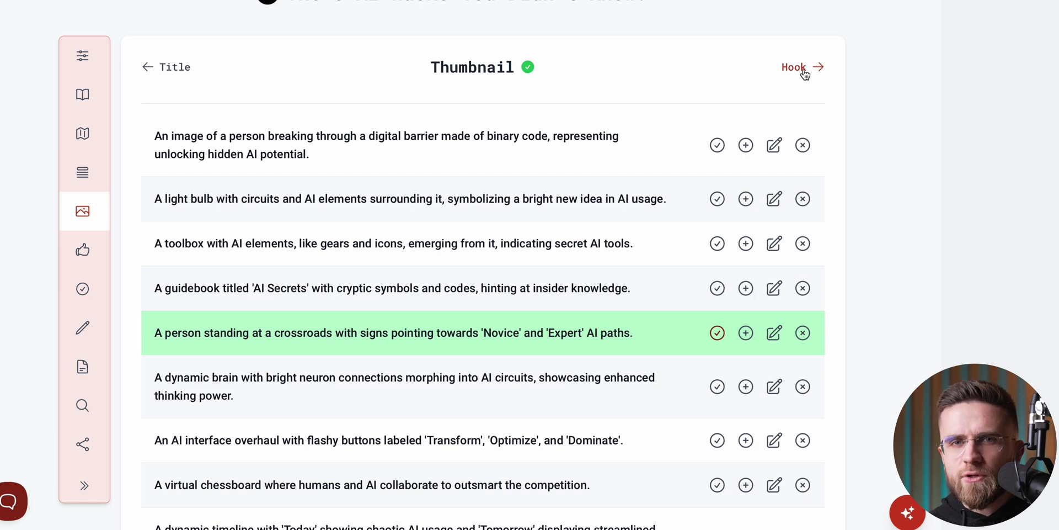
Pick a hook and the 5 AI hacks payoff questions, reaching Ready to Write
{"action": "left_click", "coordinate": [805, 71]}
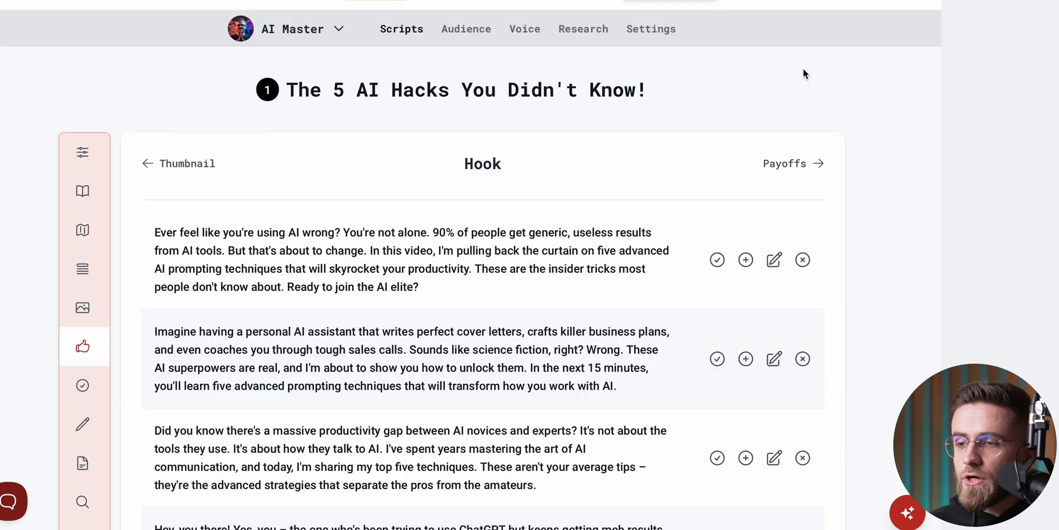
{"action": "scroll", "coordinate": [717, 245], "scroll_direction": "down", "scroll_amount": 10}
{"action": "left_click", "coordinate": [717, 246]}
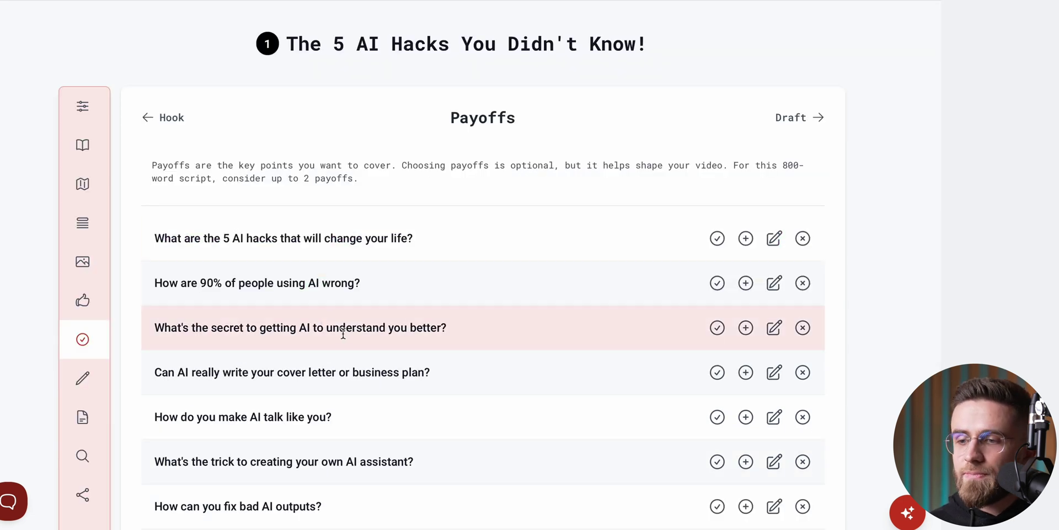
{"action": "left_click", "coordinate": [717, 238]}
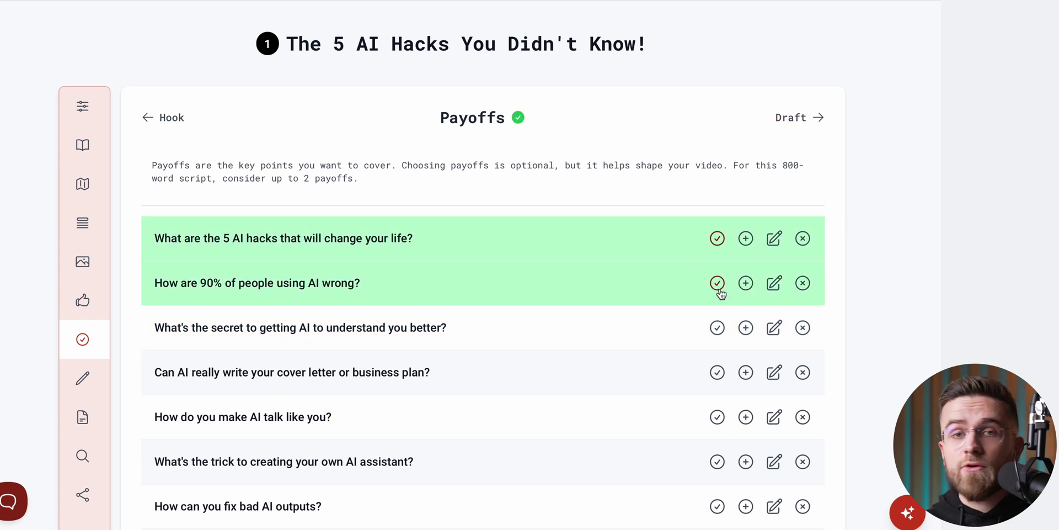
{"action": "scroll", "coordinate": [693, 414], "scroll_direction": "down", "scroll_amount": 1}
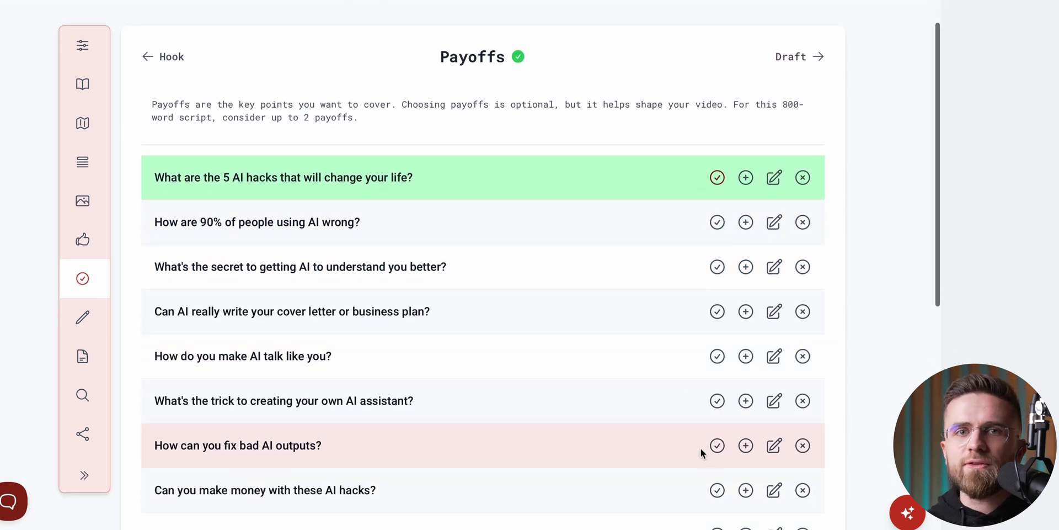
{"action": "scroll", "coordinate": [520, 202], "scroll_direction": "down", "scroll_amount": 3}
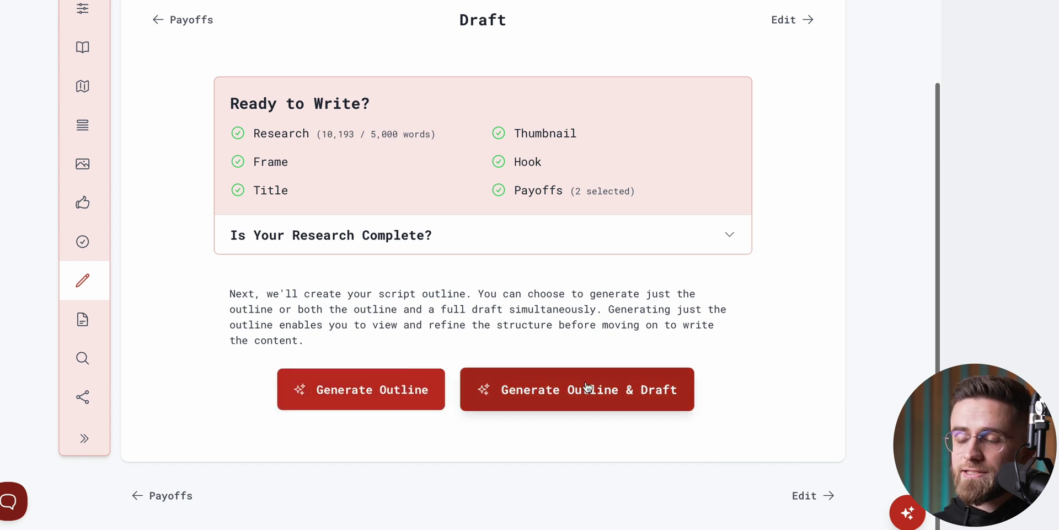
Generate the outline and full draft, then read through the draft
{"action": "left_click", "coordinate": [588, 388]}
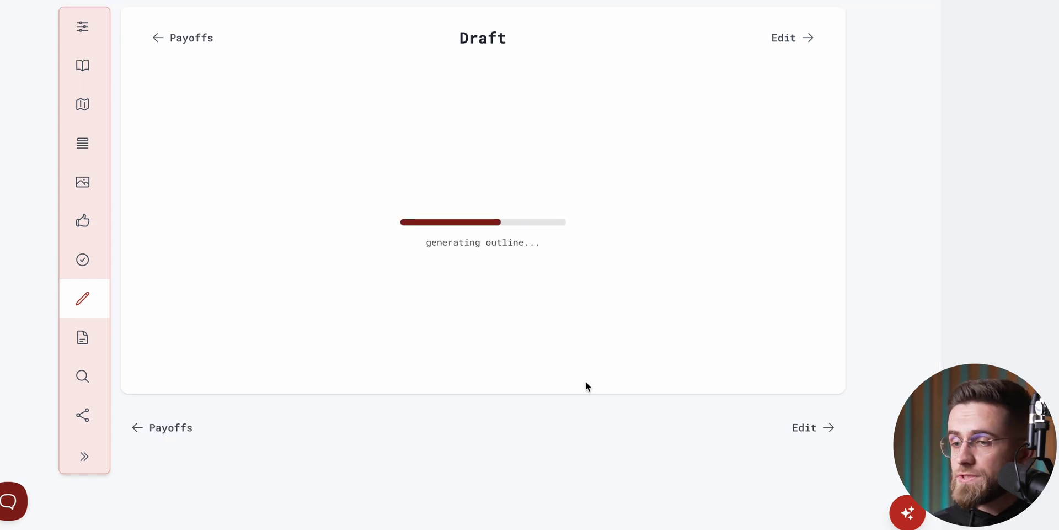
{"action": "scroll", "coordinate": [620, 406], "scroll_direction": "down", "scroll_amount": 5}
{"action": "scroll", "coordinate": [620, 406], "scroll_direction": "down", "scroll_amount": 5}
{"action": "scroll", "coordinate": [620, 407], "scroll_direction": "down", "scroll_amount": 5}
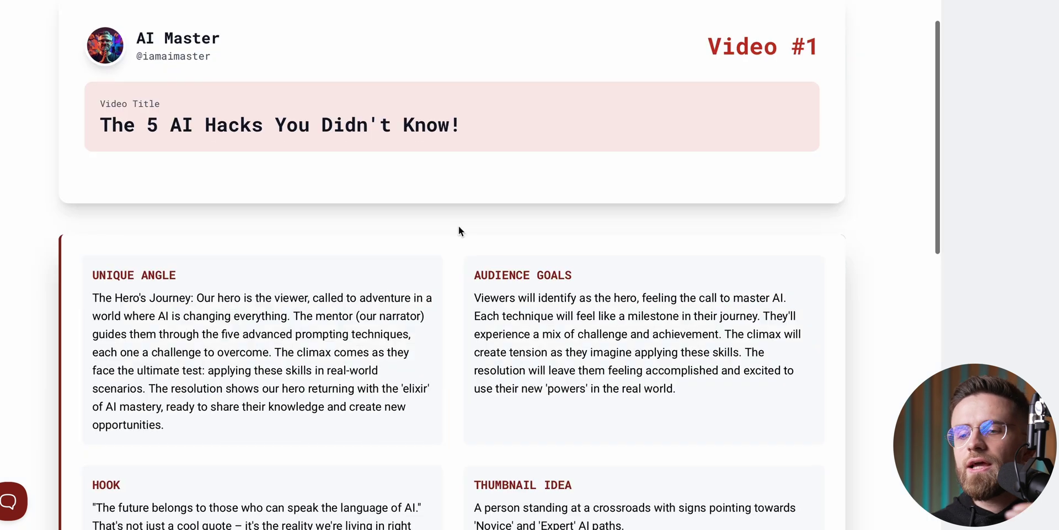
{"action": "scroll", "coordinate": [458, 226], "scroll_direction": "down", "scroll_amount": 2}
{"action": "scroll", "coordinate": [458, 226], "scroll_direction": "down", "scroll_amount": 2}
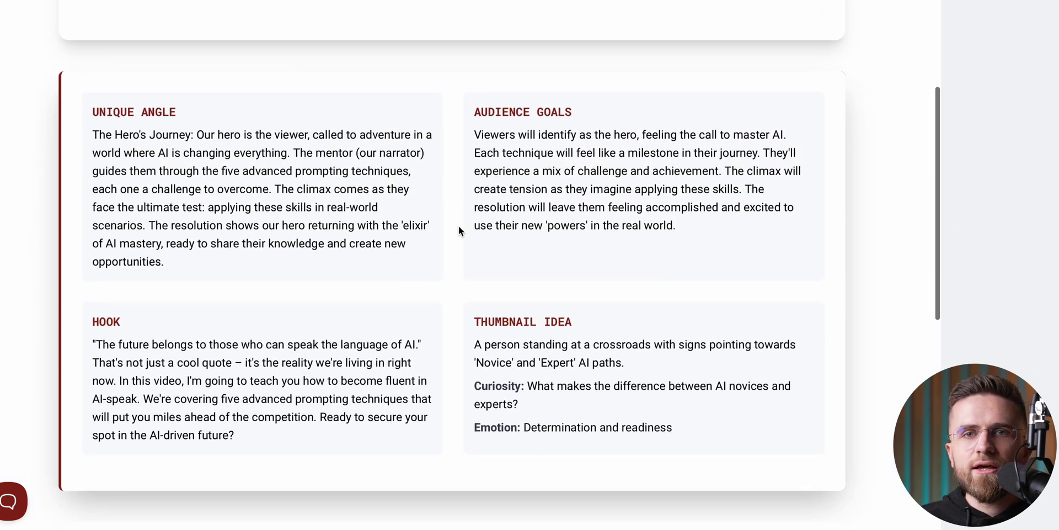
{"action": "scroll", "coordinate": [458, 231], "scroll_direction": "down", "scroll_amount": 2}
Review the outline cards, suggested Description options and Tags
{"action": "scroll", "coordinate": [459, 231], "scroll_direction": "down", "scroll_amount": 1}
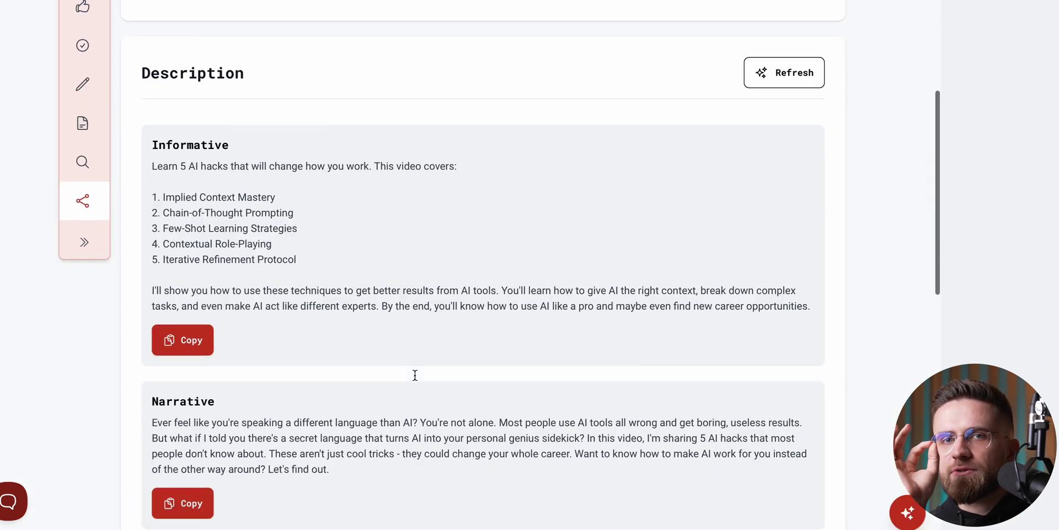
{"action": "scroll", "coordinate": [415, 375], "scroll_direction": "down", "scroll_amount": 2}
{"action": "scroll", "coordinate": [415, 375], "scroll_direction": "down", "scroll_amount": 1}
{"action": "scroll", "coordinate": [415, 375], "scroll_direction": "down", "scroll_amount": 3}
{"action": "scroll", "coordinate": [415, 375], "scroll_direction": "down", "scroll_amount": 1}
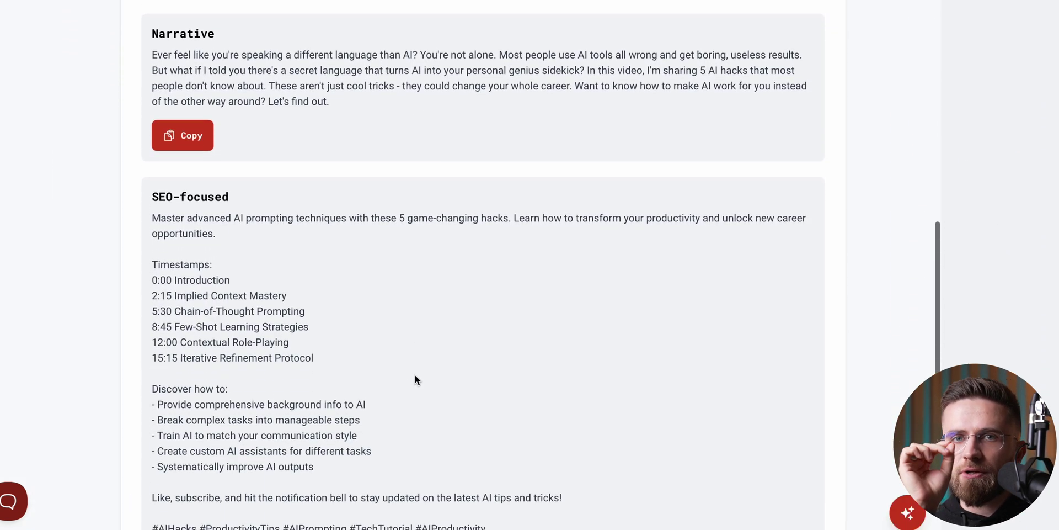
{"action": "scroll", "coordinate": [812, 375], "scroll_direction": "down", "scroll_amount": 4}
{"action": "scroll", "coordinate": [814, 375], "scroll_direction": "down", "scroll_amount": 3}
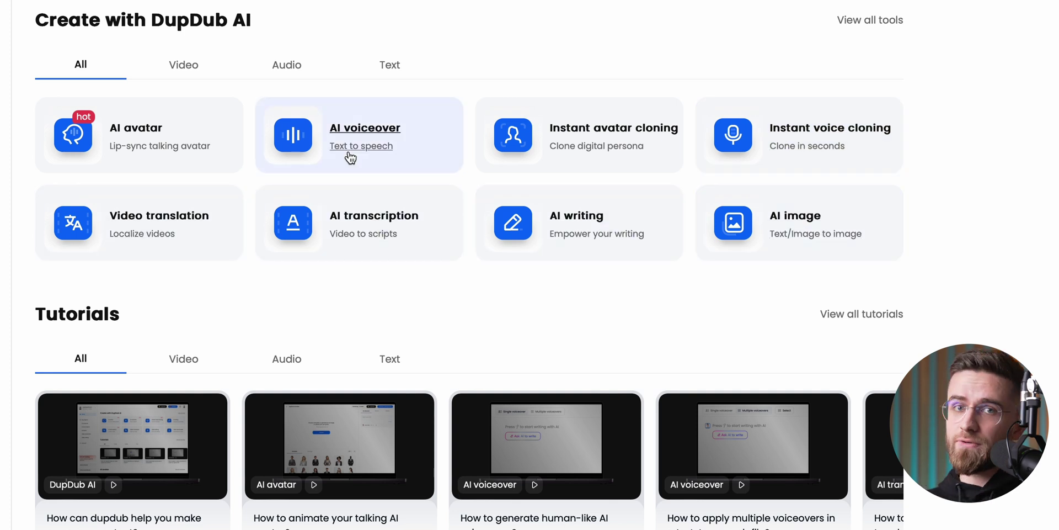
Launch the AI voiceover (Text to speech) tool from the DupDub dashboard
{"action": "left_click", "coordinate": [380, 142]}
{"action": "type", "text": "Hello! I'm using AI to generate voiceovers for me when I'm too tired or too lazy to record them myself. And also when I need a voiceove"}
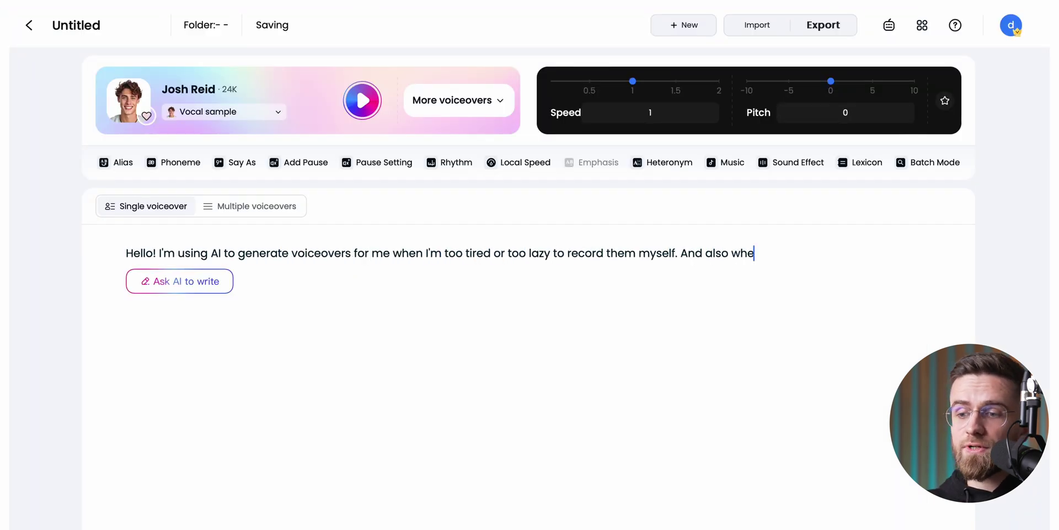
Finish the 'secret channels' script, switch the narrator to Daniel, and play it back
{"action": "type", "text": "r to one of my secret channels!"}
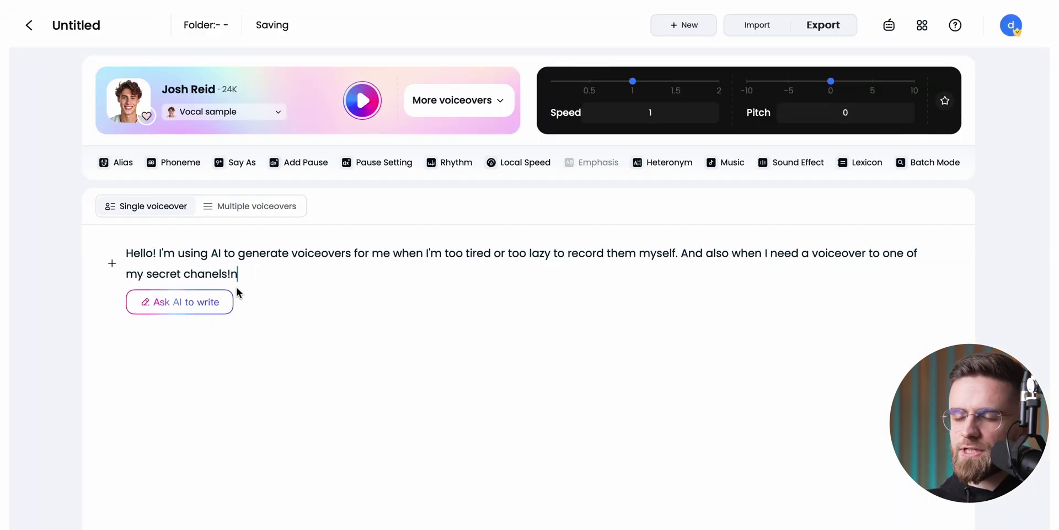
{"action": "left_click", "coordinate": [267, 112]}
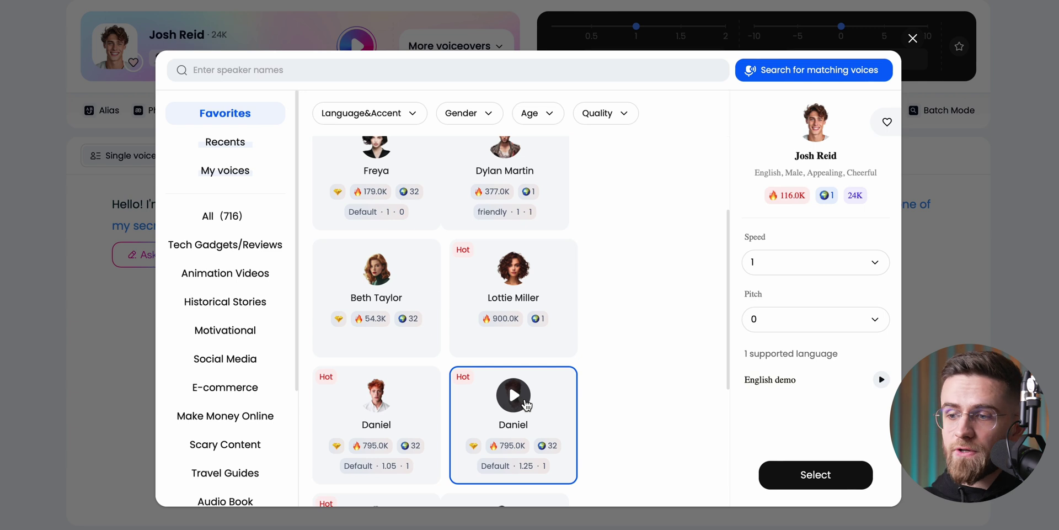
{"action": "left_click", "coordinate": [525, 403]}
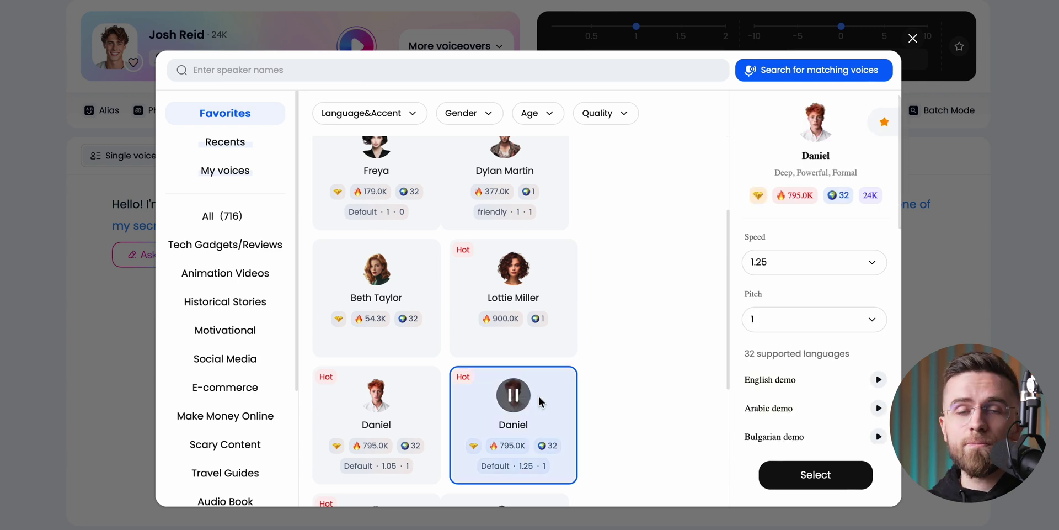
{"action": "left_click", "coordinate": [788, 472]}
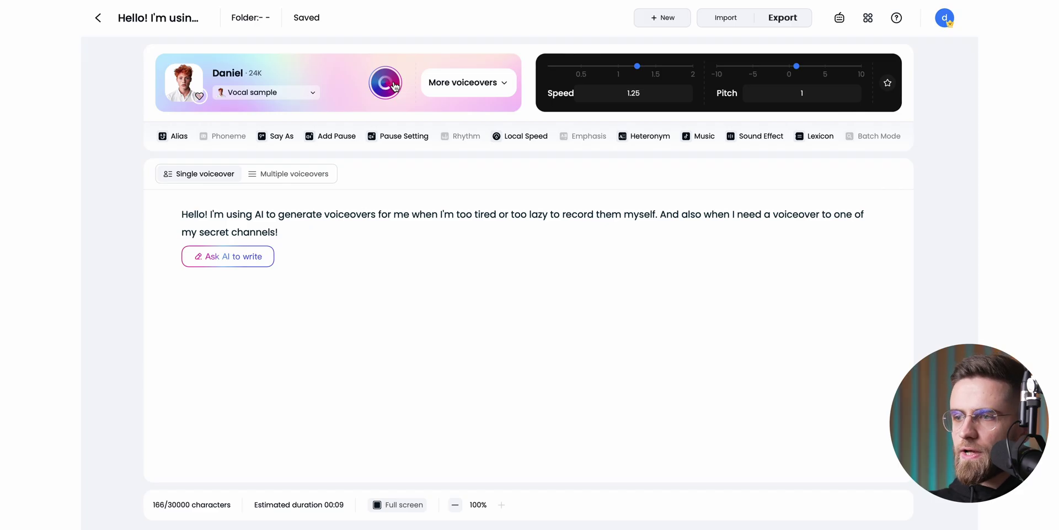
{"action": "left_click", "coordinate": [394, 85]}
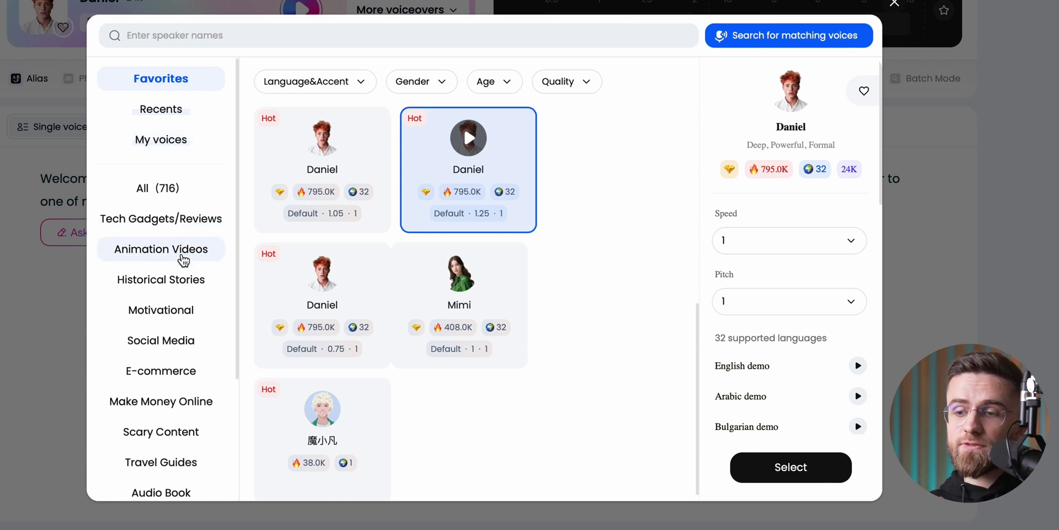
Browse the Motivational and other voice categories and set narration speed back to 1
{"action": "scroll", "coordinate": [185, 255], "scroll_direction": "down", "scroll_amount": 2}
{"action": "scroll", "coordinate": [185, 259], "scroll_direction": "down", "scroll_amount": 2}
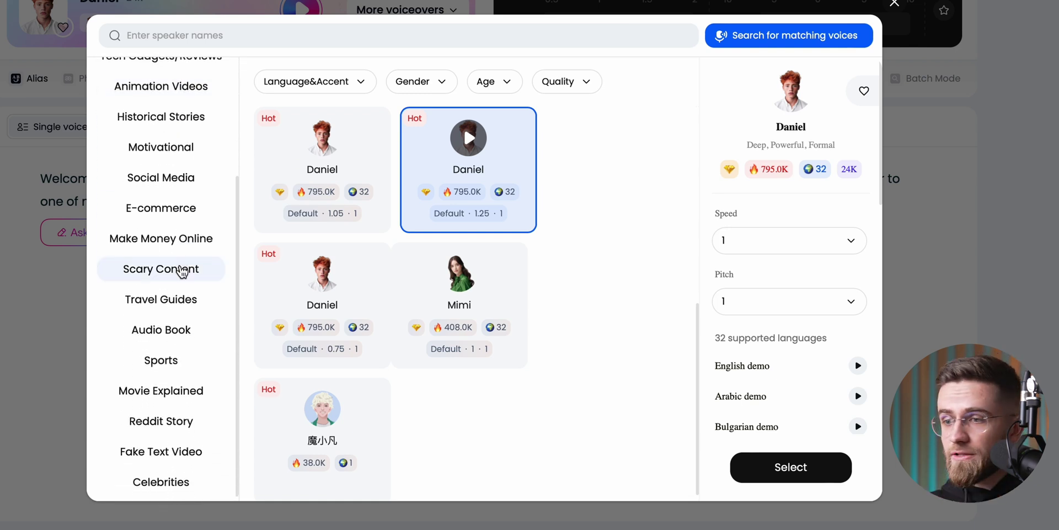
{"action": "left_click", "coordinate": [161, 154]}
{"action": "scroll", "coordinate": [231, 280], "scroll_direction": "up", "scroll_amount": 3}
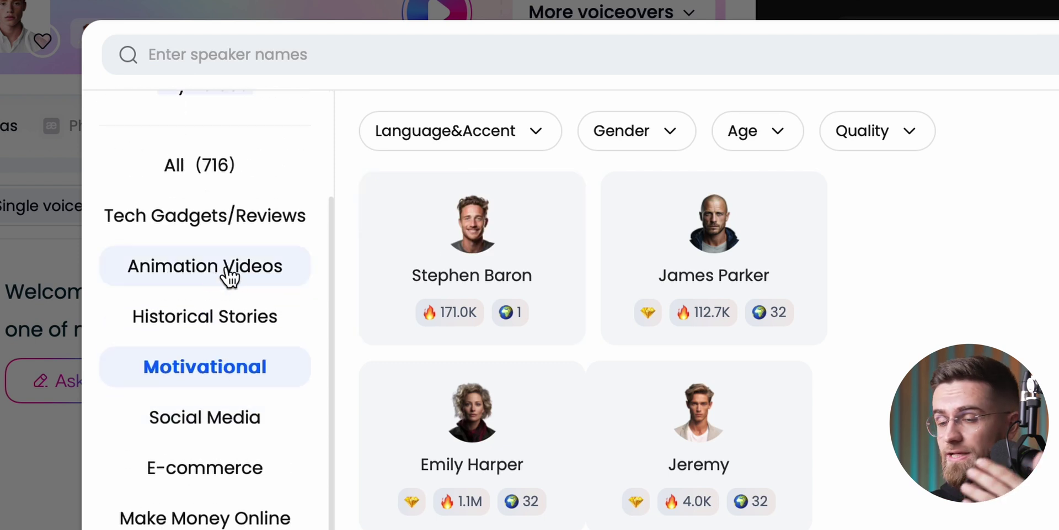
{"action": "left_click", "coordinate": [302, 238]}
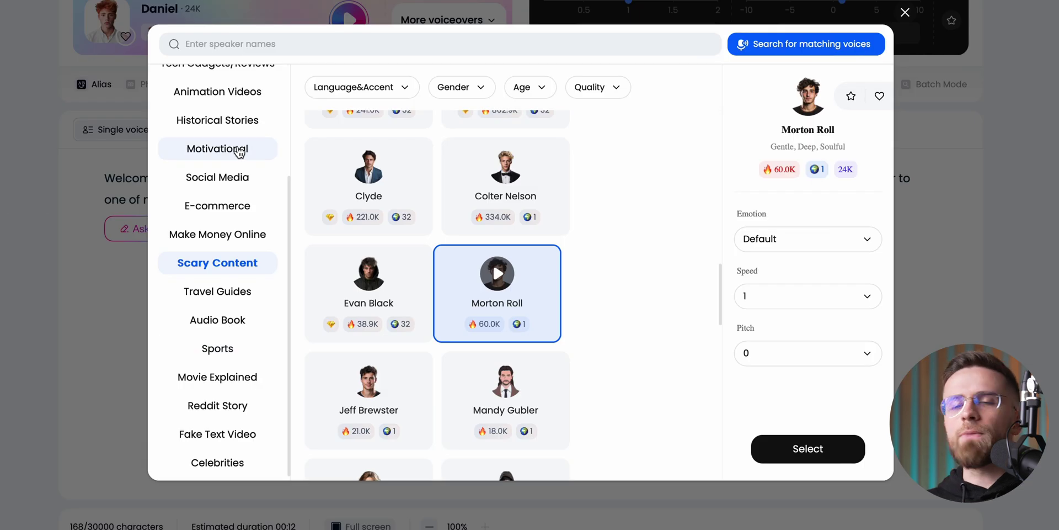
{"action": "left_click", "coordinate": [239, 150]}
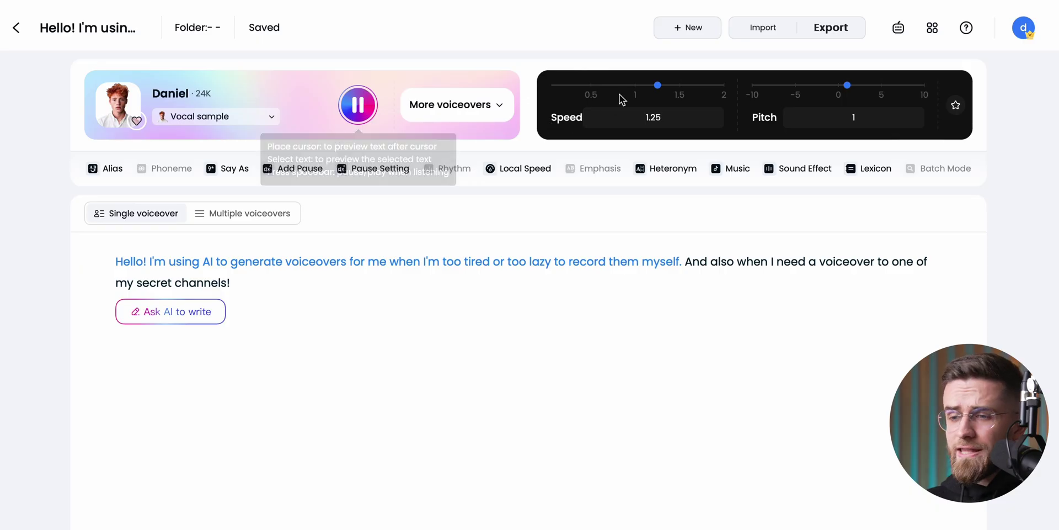
{"action": "mouse_move", "coordinate": [657, 85]}
{"action": "left_click_drag", "start_coordinate": [651, 86], "coordinate": [635, 85]}
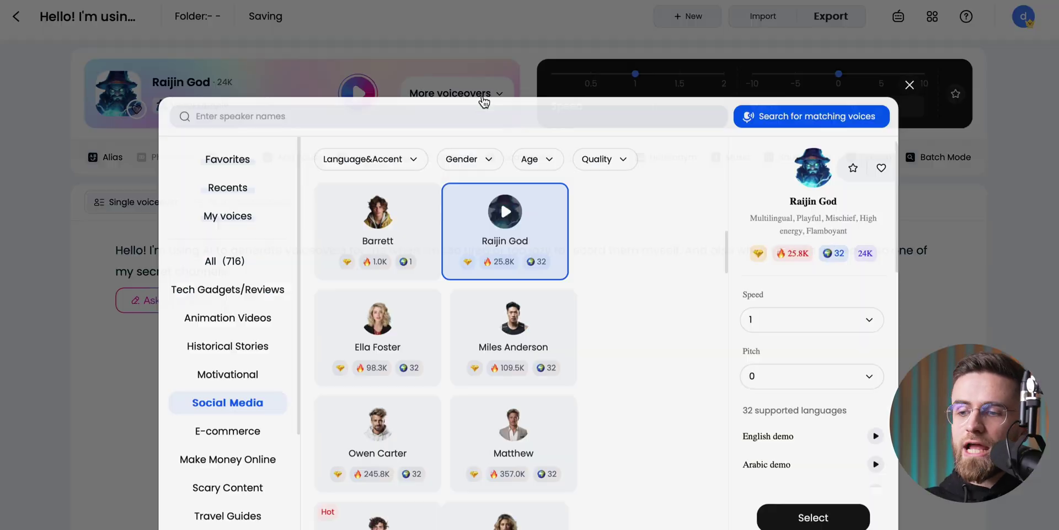
Voice-match FX9484audio.m4a from the AI tools for youtubers folder and preview Toby White
{"action": "left_click", "coordinate": [817, 118]}
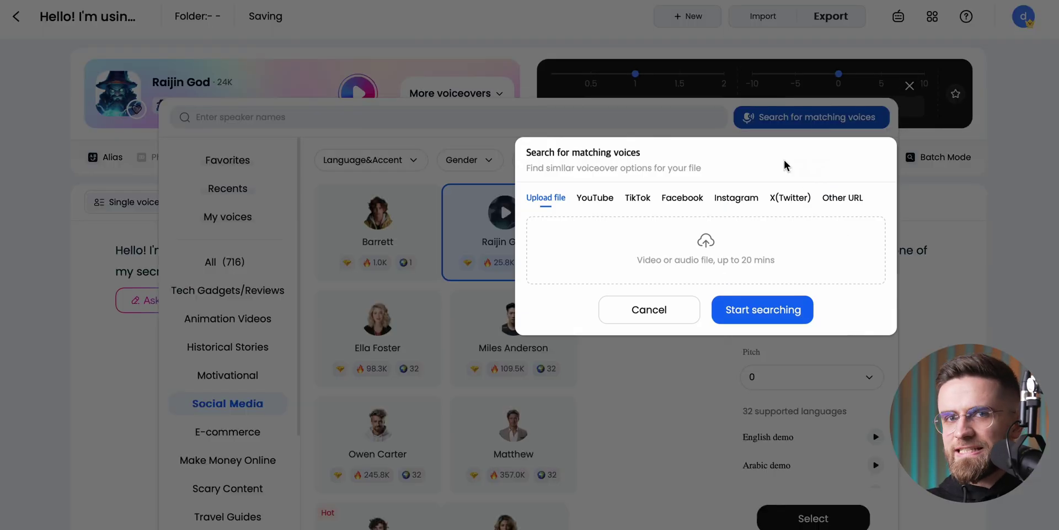
{"action": "left_click", "coordinate": [701, 241]}
{"action": "left_click", "coordinate": [395, 205]}
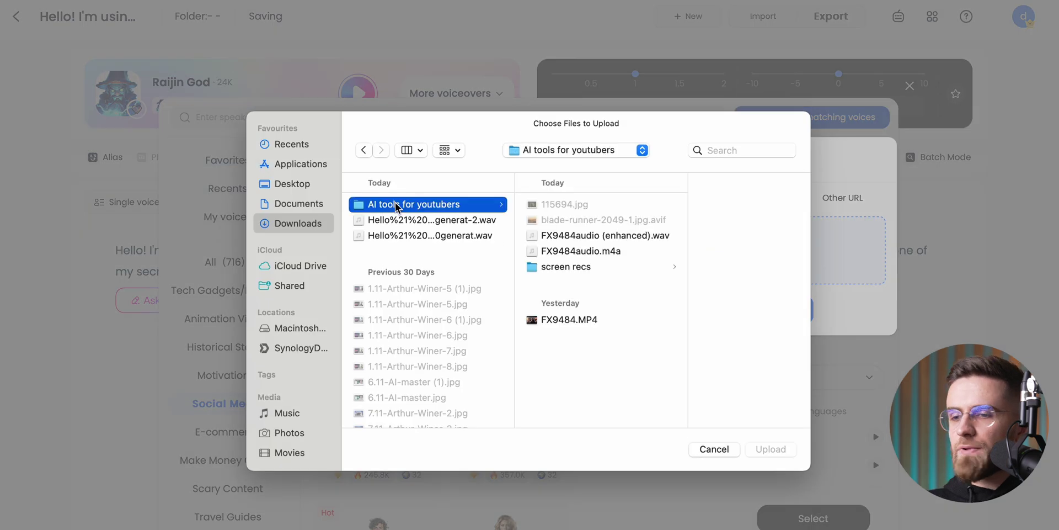
{"action": "left_click", "coordinate": [581, 251]}
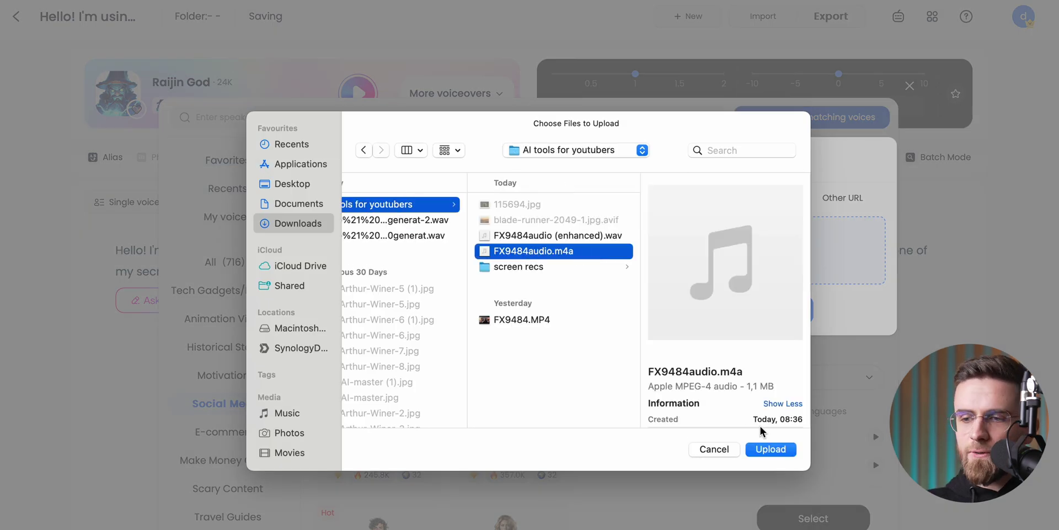
{"action": "left_click", "coordinate": [768, 447]}
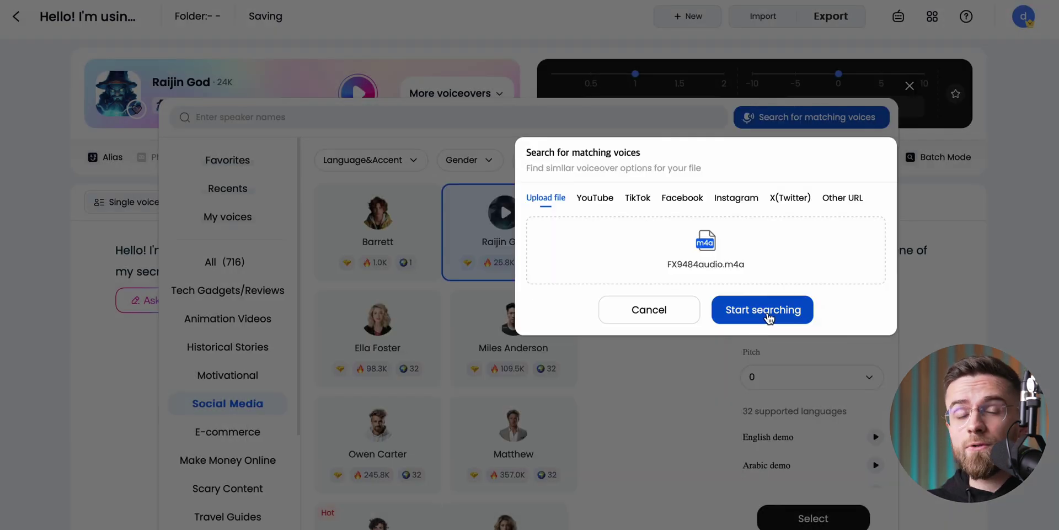
{"action": "left_click", "coordinate": [768, 314]}
{"action": "left_click", "coordinate": [390, 139]}
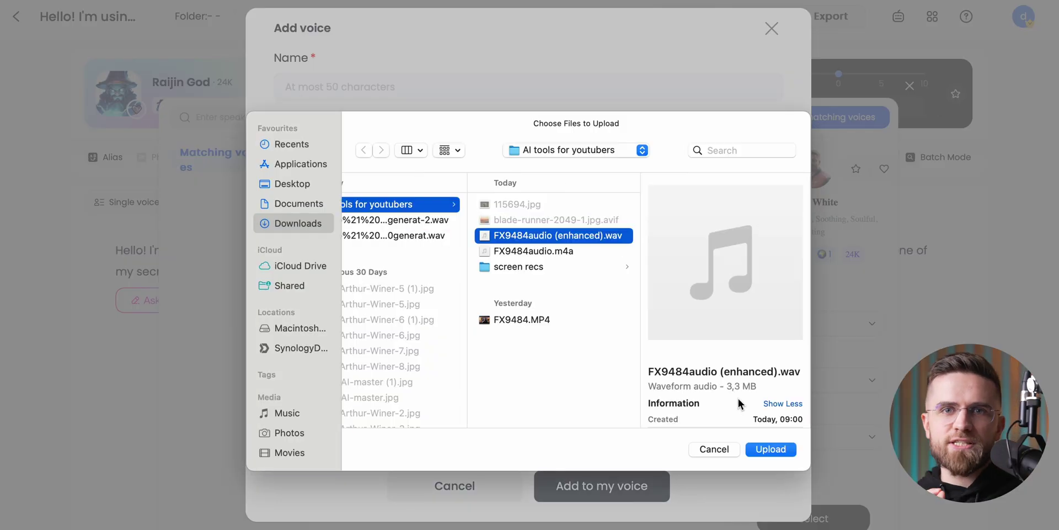
Clone an 'AI Master' voice from the enhanced wav sample and preview it
{"action": "left_click", "coordinate": [761, 450]}
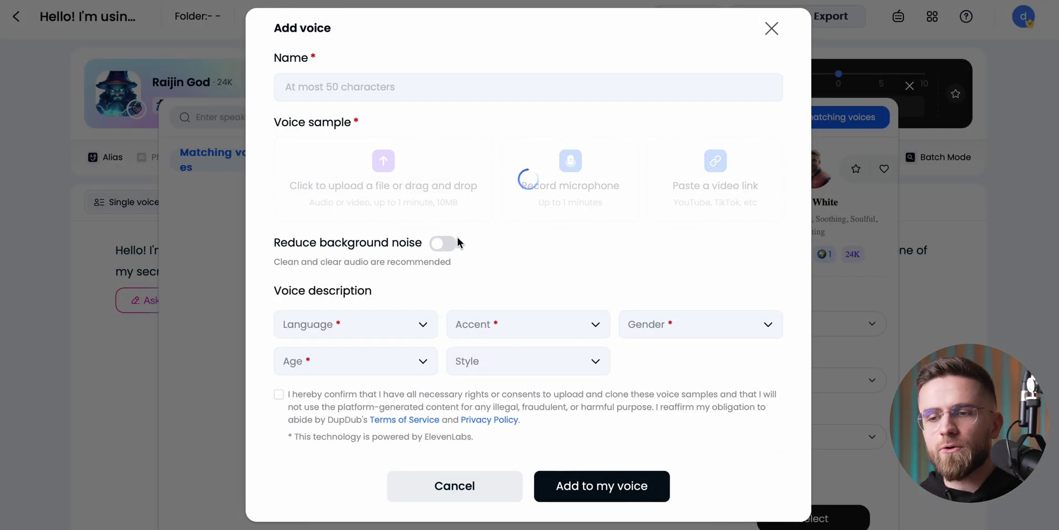
{"action": "left_click", "coordinate": [367, 87]}
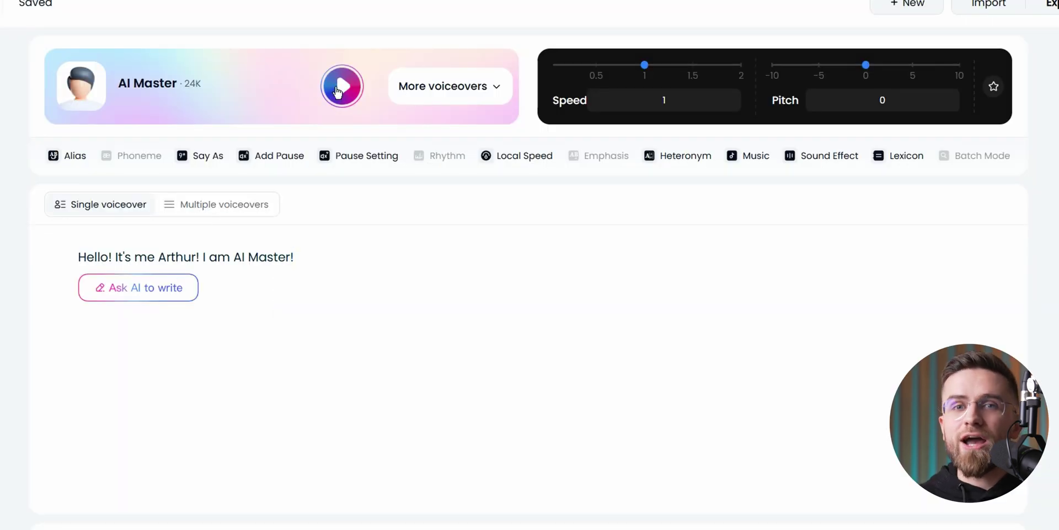
{"action": "left_click", "coordinate": [337, 91]}
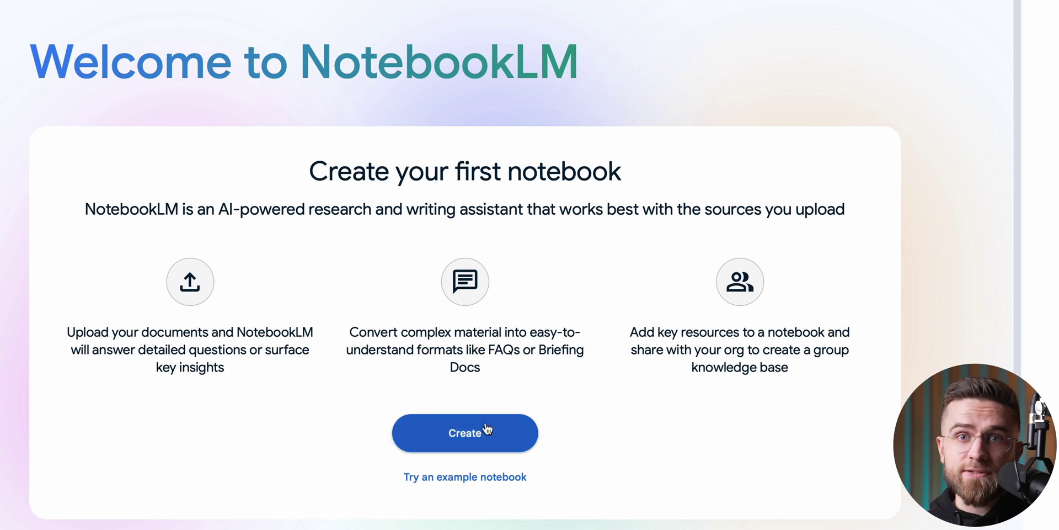
Create a new notebook and paste a YouTube video link as a source
{"action": "left_click", "coordinate": [487, 430]}
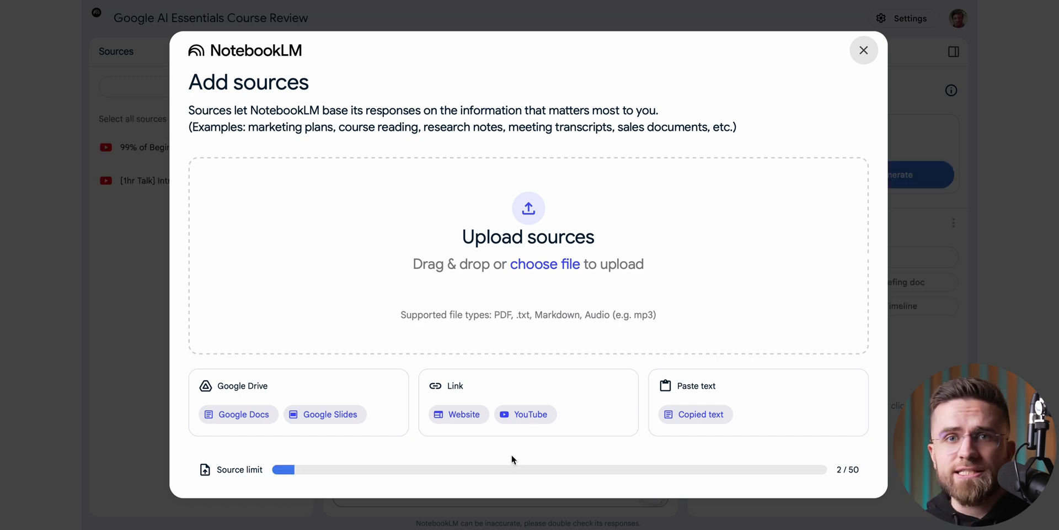
{"action": "left_click", "coordinate": [524, 415]}
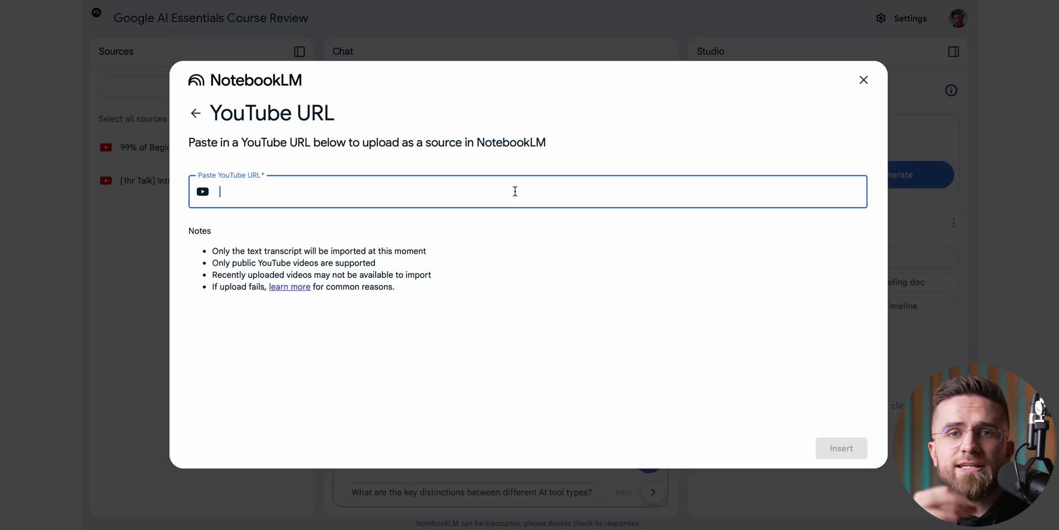
{"action": "type", "text": "https://youtu.be/h2FDq3agIml?si=bLE_JCU6TvzCR-xB"}
Insert the YouTube source, generate a briefing doc, and ask for an overview of the videos
{"action": "left_click", "coordinate": [859, 448]}
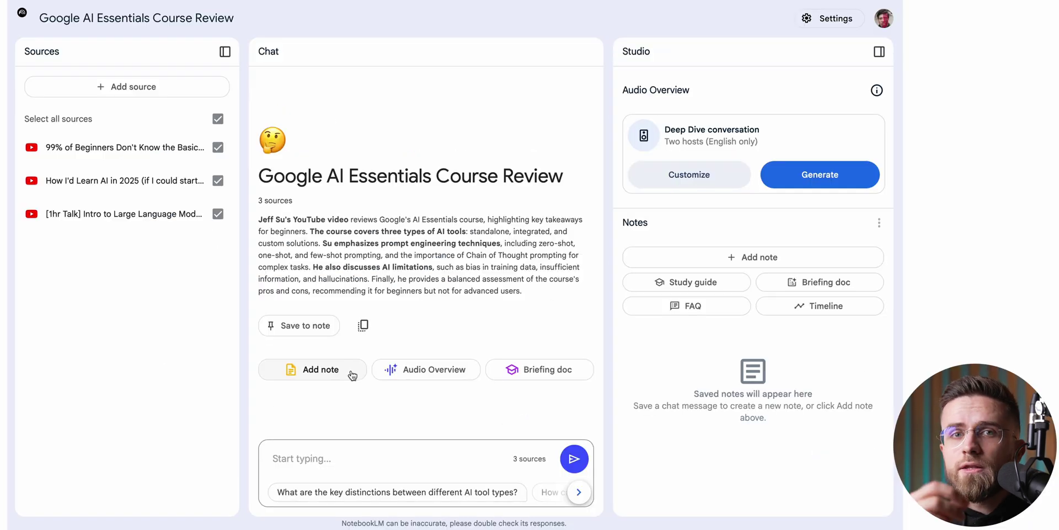
{"action": "left_click", "coordinate": [523, 376]}
{"action": "type", "text": "give"}
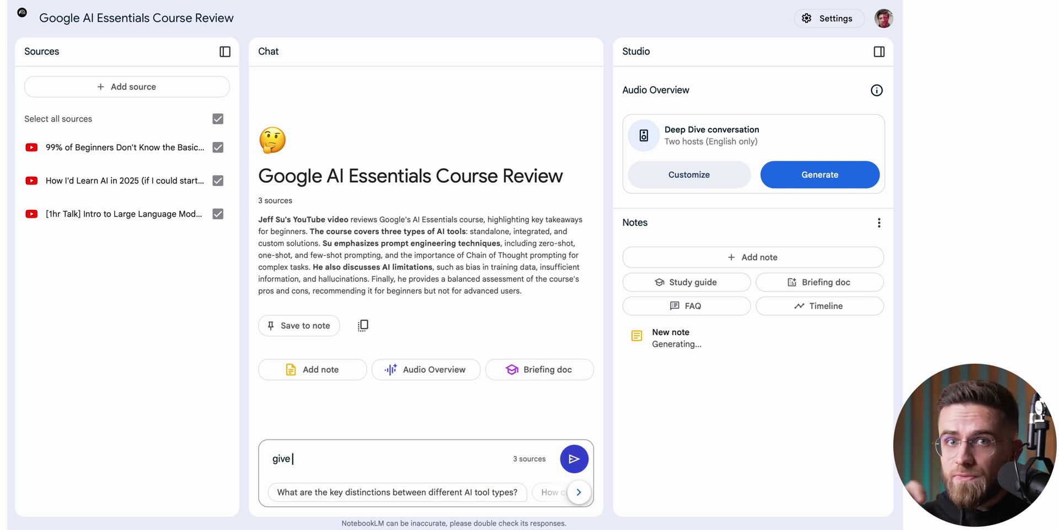
{"action": "type", "text": " me an overview of the information from these videos"}
{"action": "key", "text": "Return"}
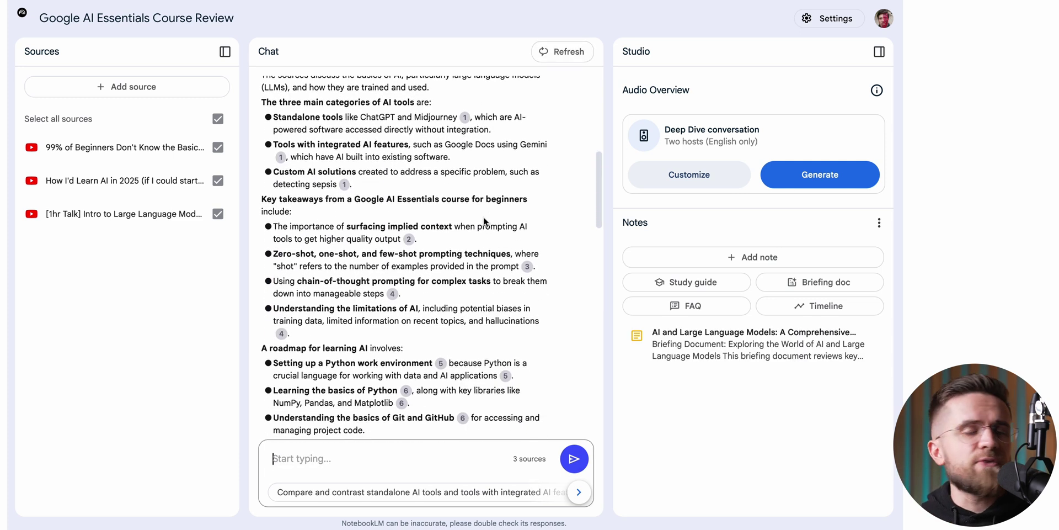
{"action": "type", "text": "missing something that would"}
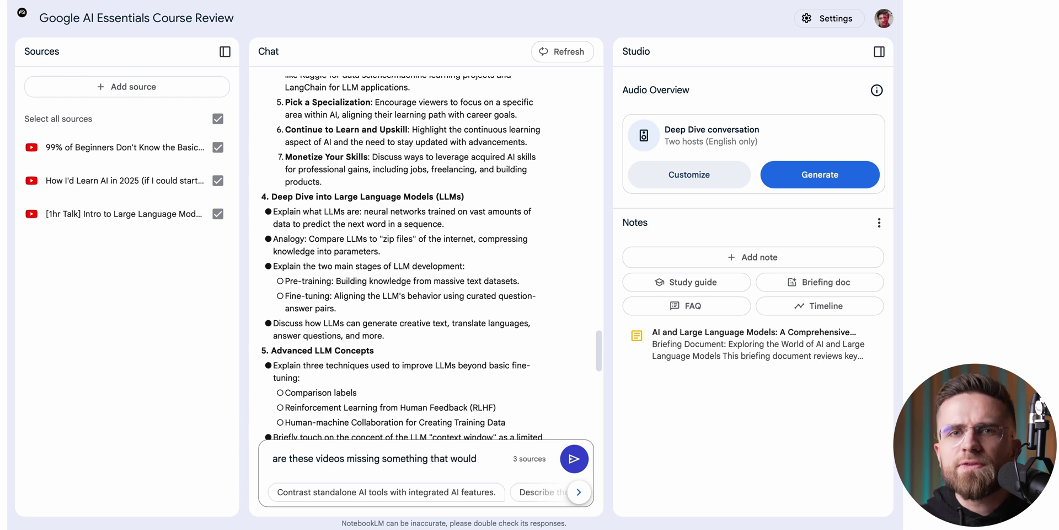
{"action": "type", "text": " be useful"}
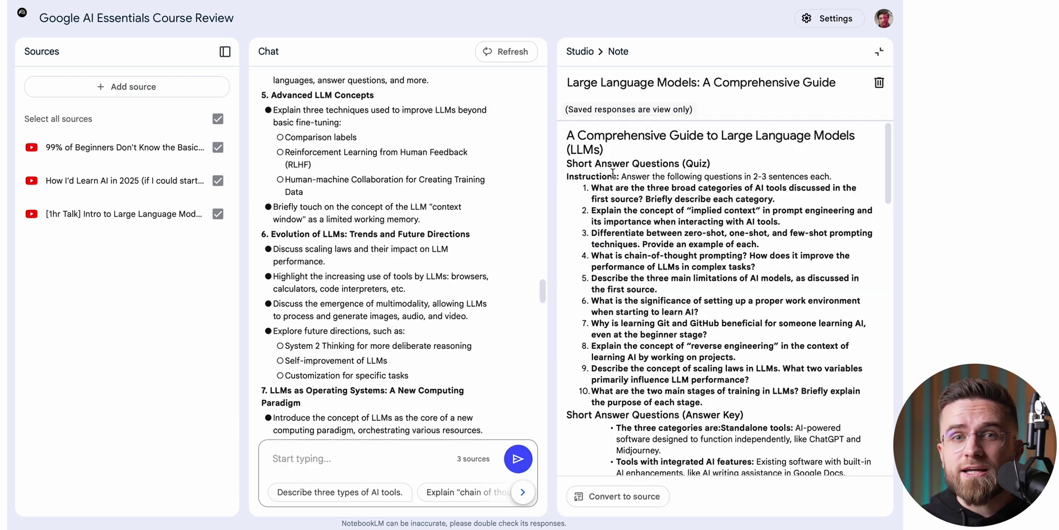
Read through the study guide note, then close it to return to Studio
{"action": "scroll", "coordinate": [621, 193], "scroll_direction": "down", "scroll_amount": 5}
{"action": "scroll", "coordinate": [621, 193], "scroll_direction": "down", "scroll_amount": 5}
{"action": "scroll", "coordinate": [621, 193], "scroll_direction": "down", "scroll_amount": 5}
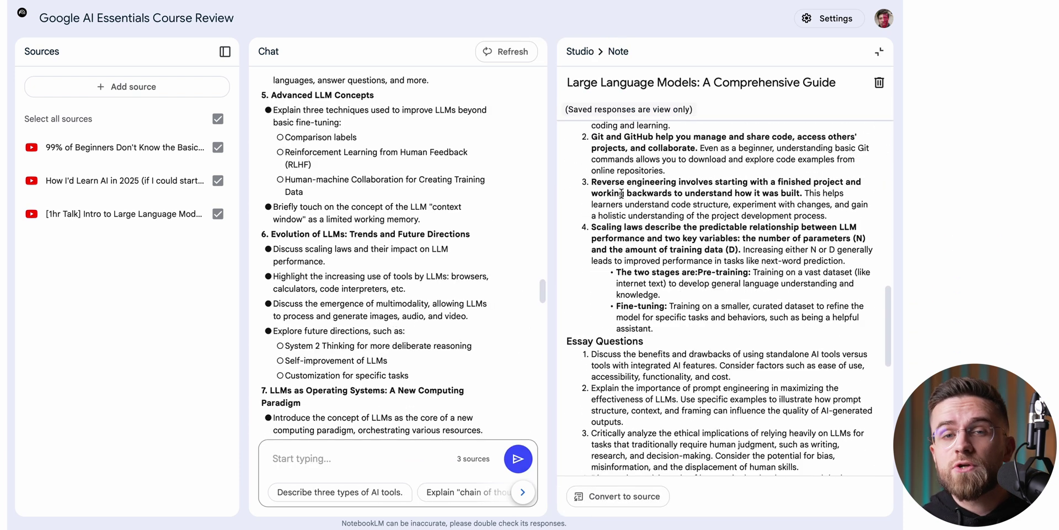
{"action": "scroll", "coordinate": [621, 193], "scroll_direction": "down", "scroll_amount": 5}
{"action": "scroll", "coordinate": [621, 193], "scroll_direction": "up", "scroll_amount": 10}
{"action": "scroll", "coordinate": [621, 193], "scroll_direction": "up", "scroll_amount": 10}
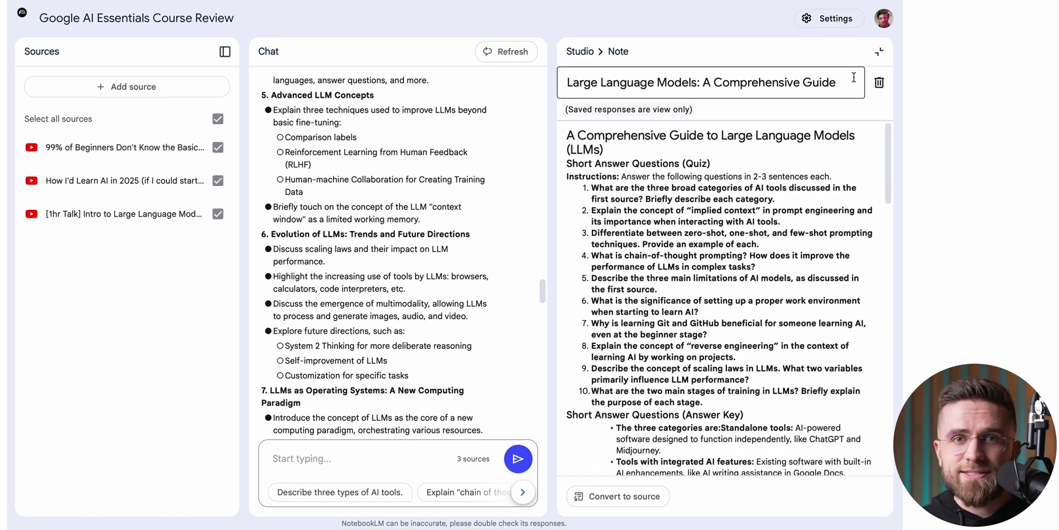
{"action": "left_click", "coordinate": [879, 52]}
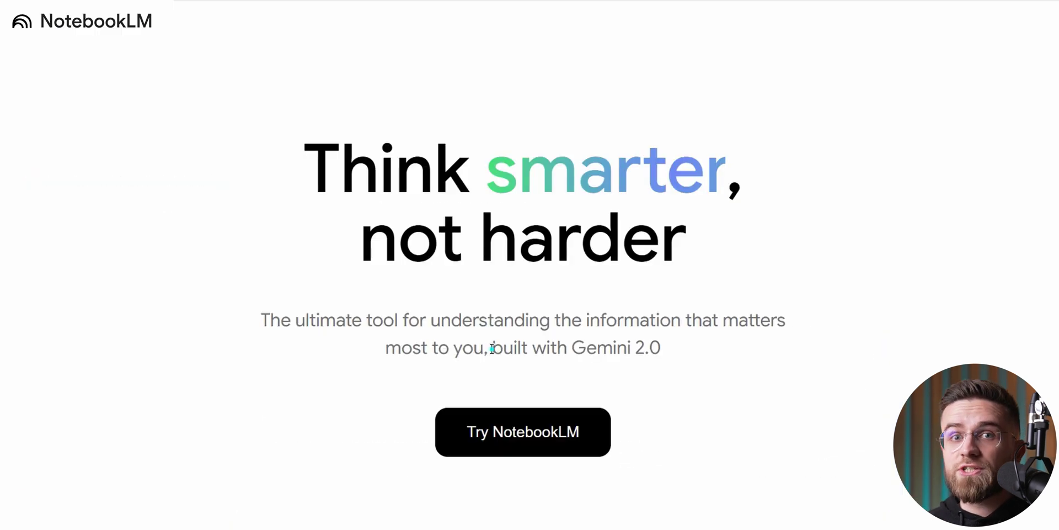
Ask the chat to combine everything into one logical plan for the video
{"action": "left_click_drag", "start_coordinate": [491, 348], "coordinate": [667, 351]}
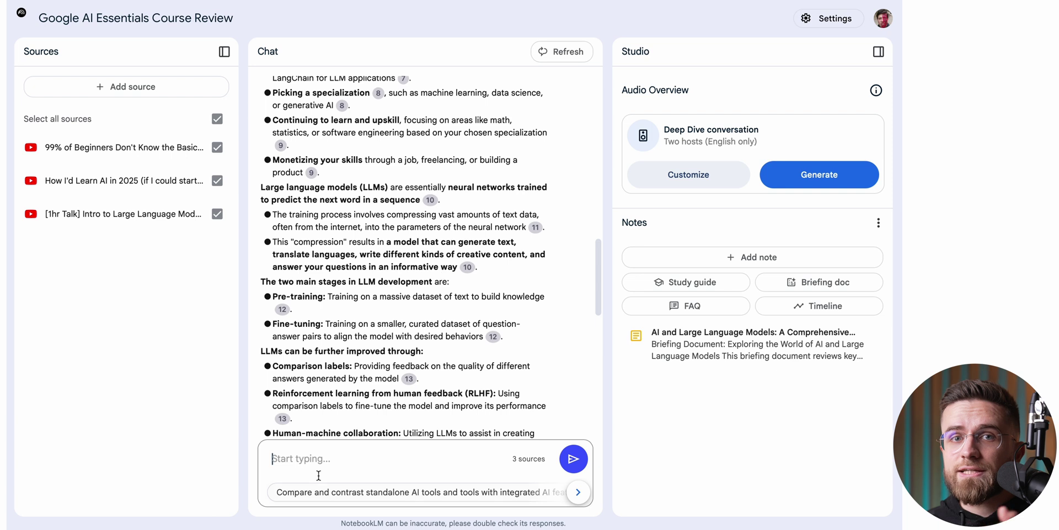
{"action": "type", "text": "combine it all into one logical plan for the video"}
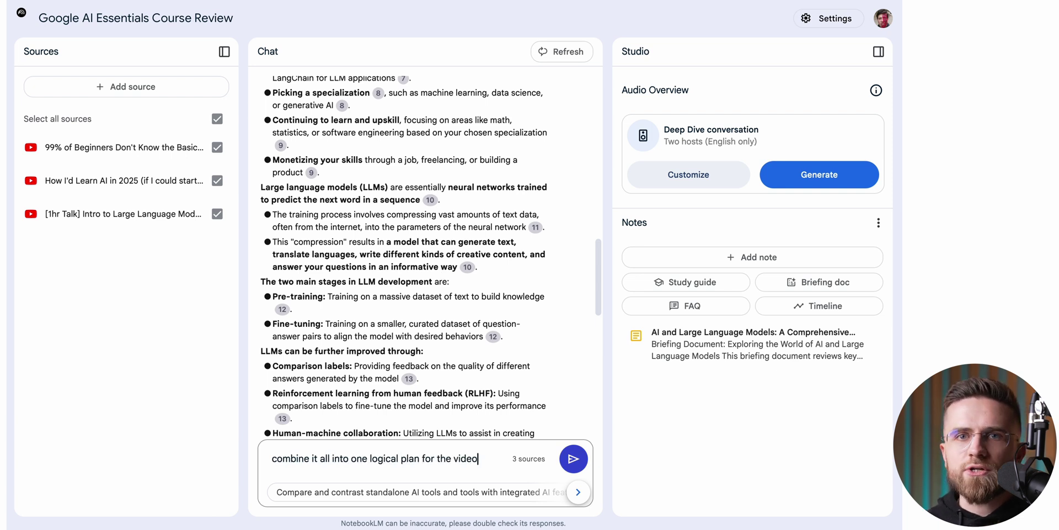
{"action": "key", "text": "Return"}
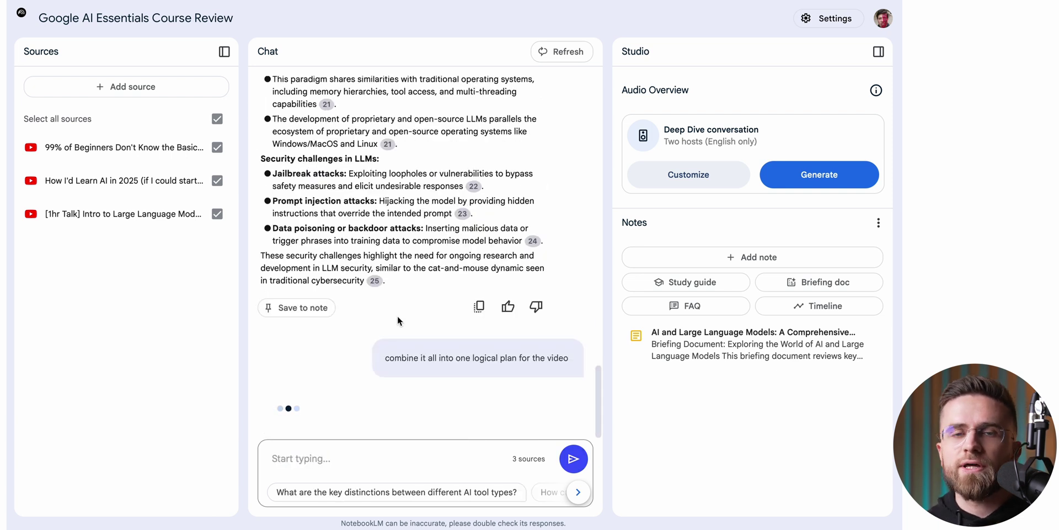
Generate Timeline and FAQ notes from the sources and scroll through them
{"action": "left_click", "coordinate": [297, 407]}
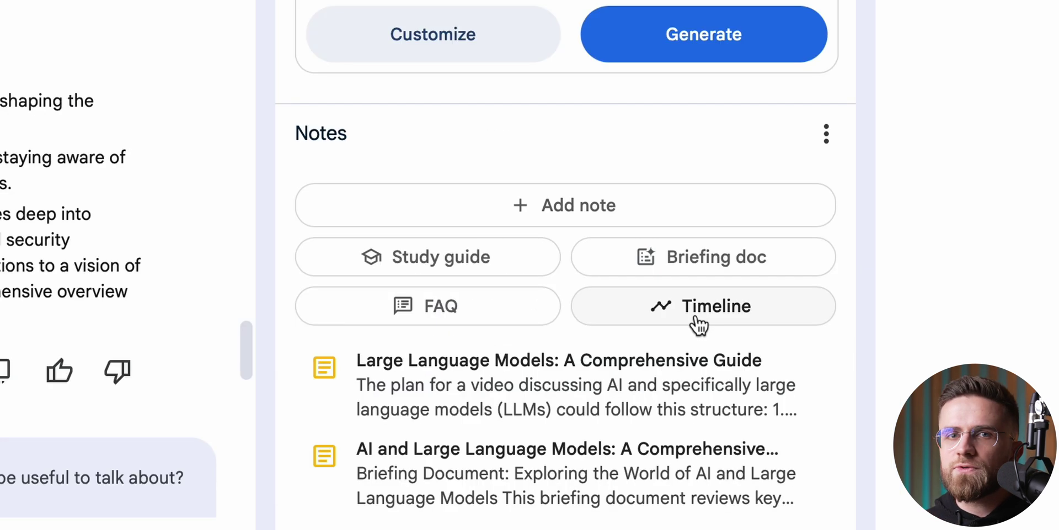
{"action": "left_click", "coordinate": [518, 275]}
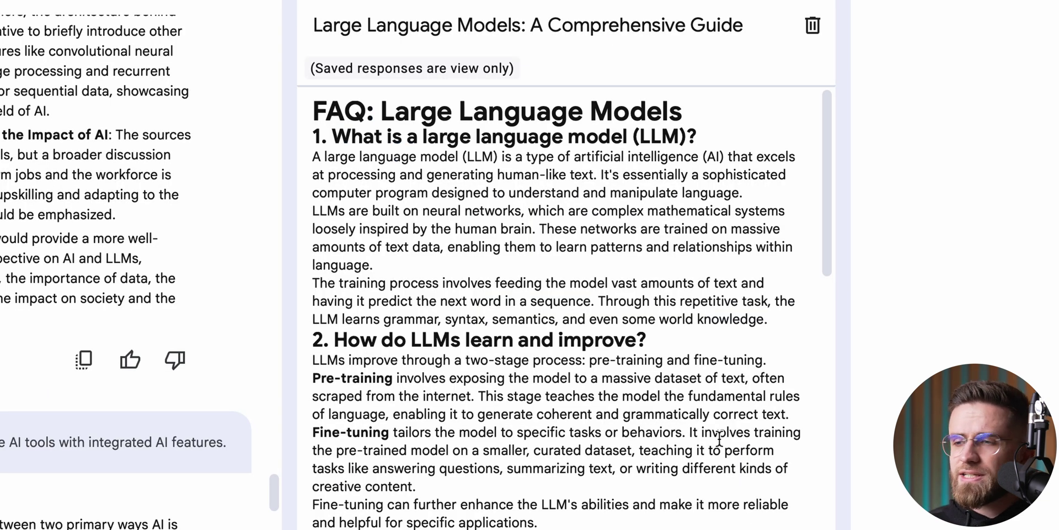
{"action": "scroll", "coordinate": [720, 439], "scroll_direction": "down", "scroll_amount": 3}
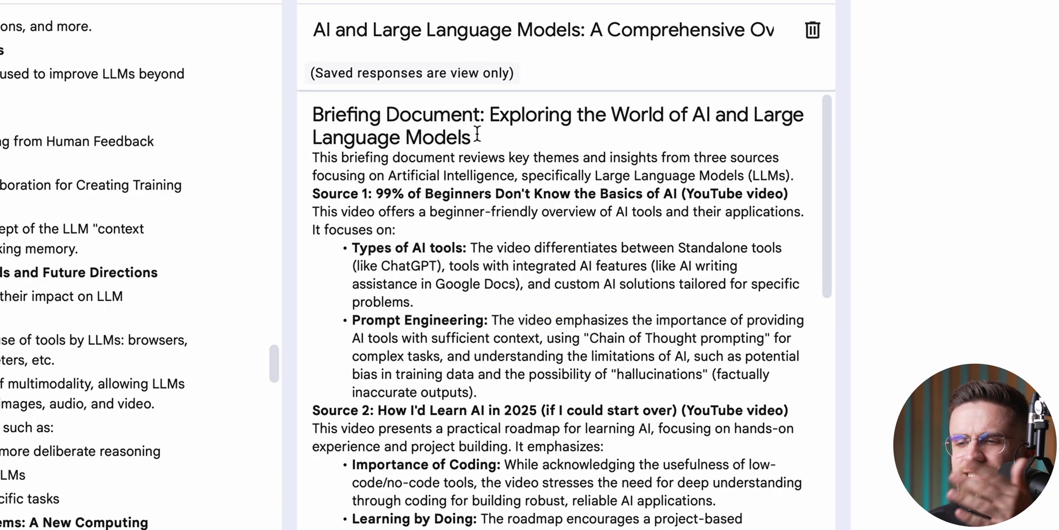
{"action": "scroll", "coordinate": [667, 145], "scroll_direction": "down", "scroll_amount": 1}
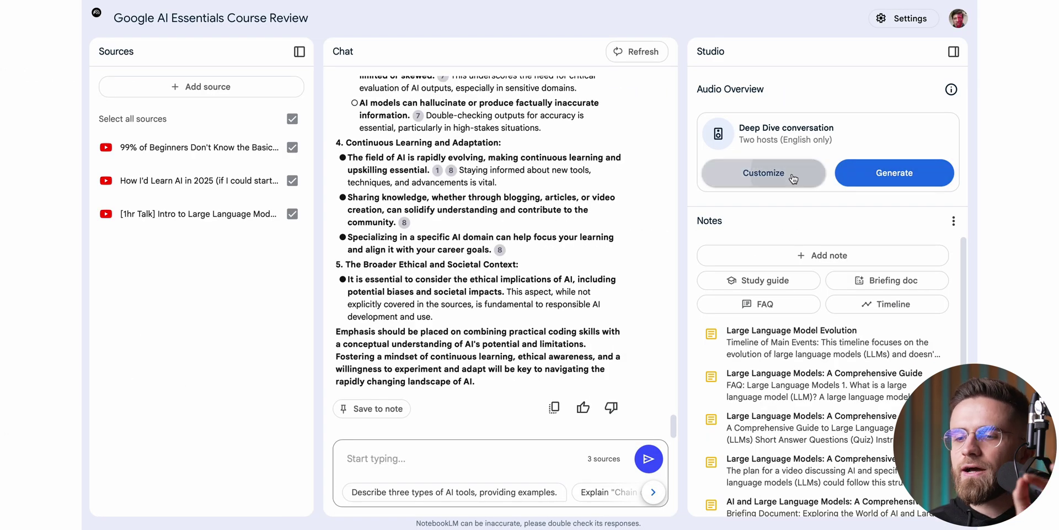
Generate an audio overview focused on essential AI learning steps and play it in interactive mode
{"action": "left_click", "coordinate": [792, 176]}
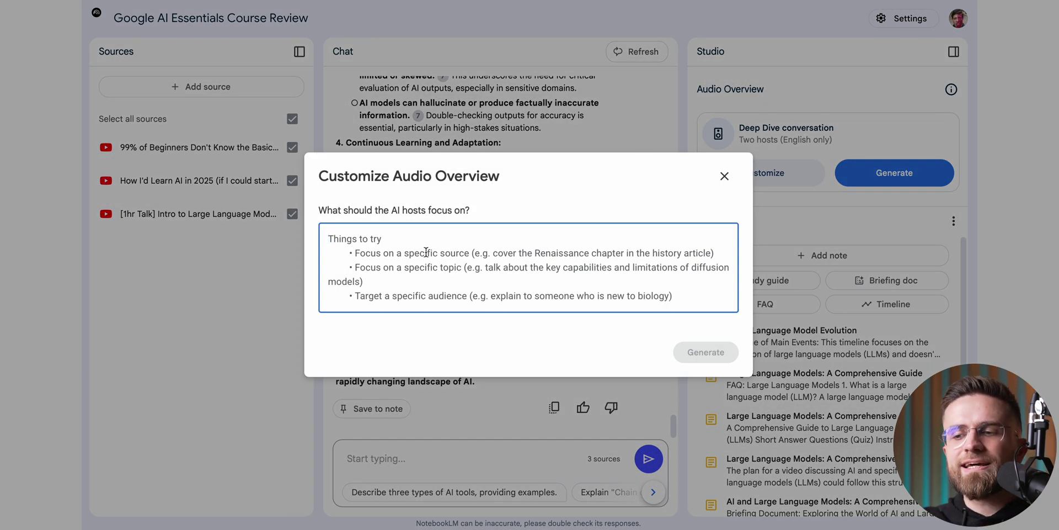
{"action": "type", "text": "f"}
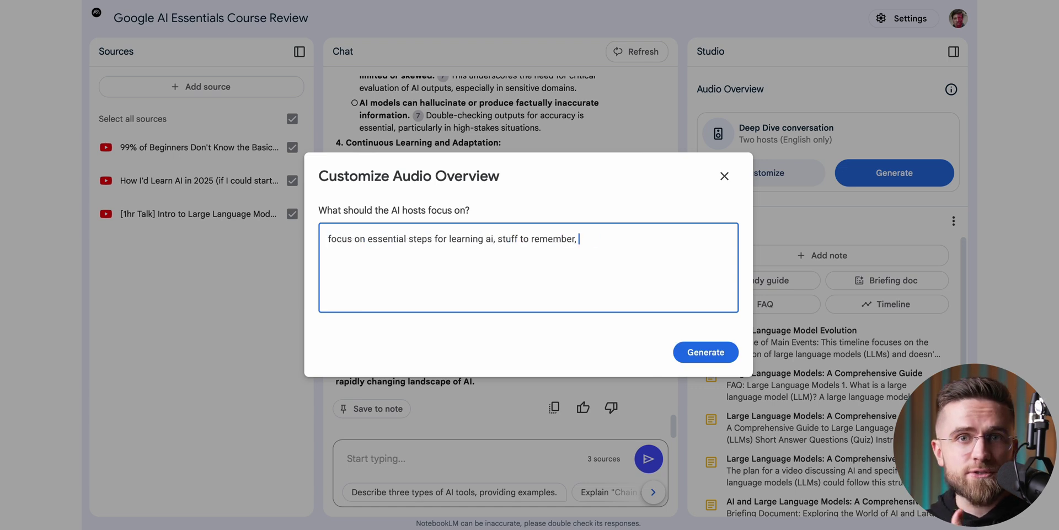
{"action": "left_click", "coordinate": [699, 356]}
{"action": "mouse_move", "coordinate": [951, 89]}
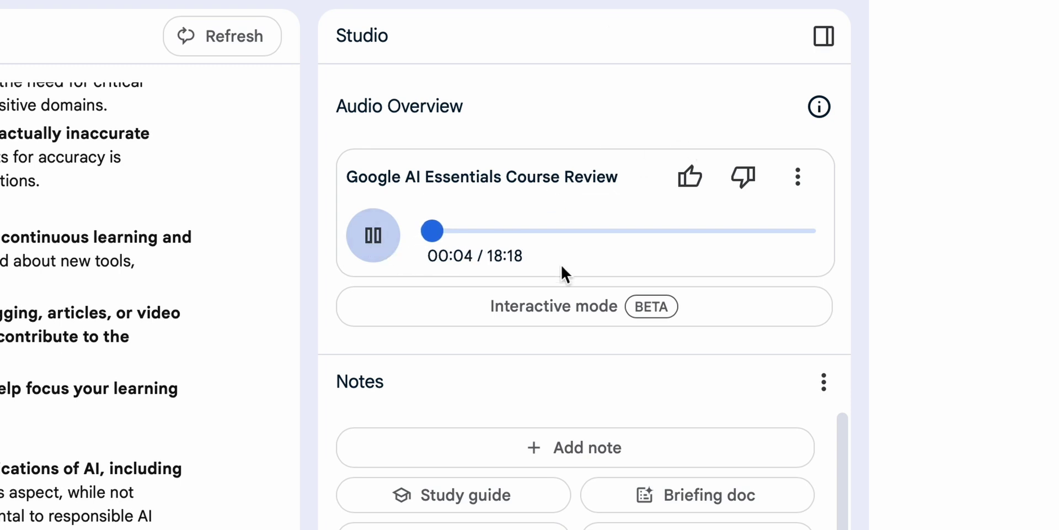
{"action": "left_click", "coordinate": [801, 181]}
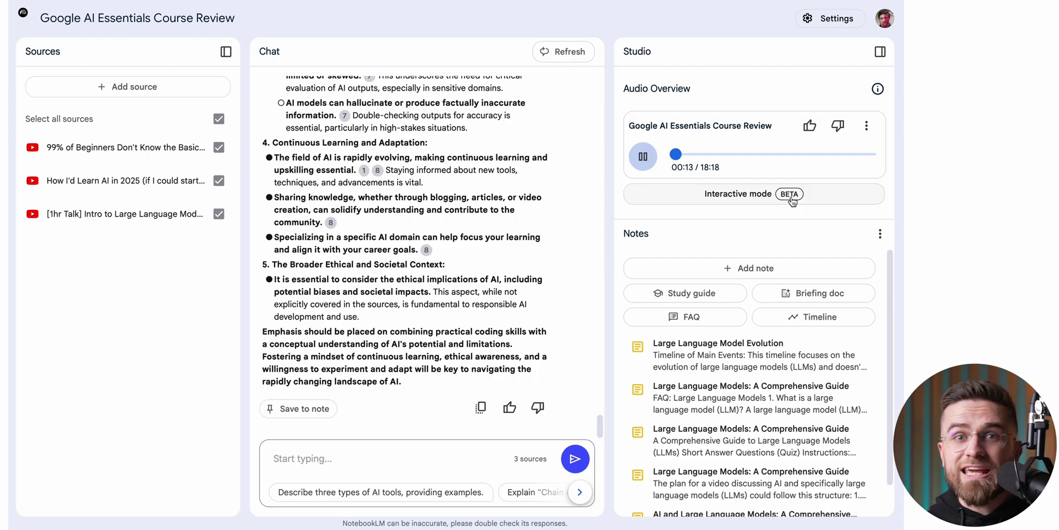
{"action": "left_click", "coordinate": [790, 195]}
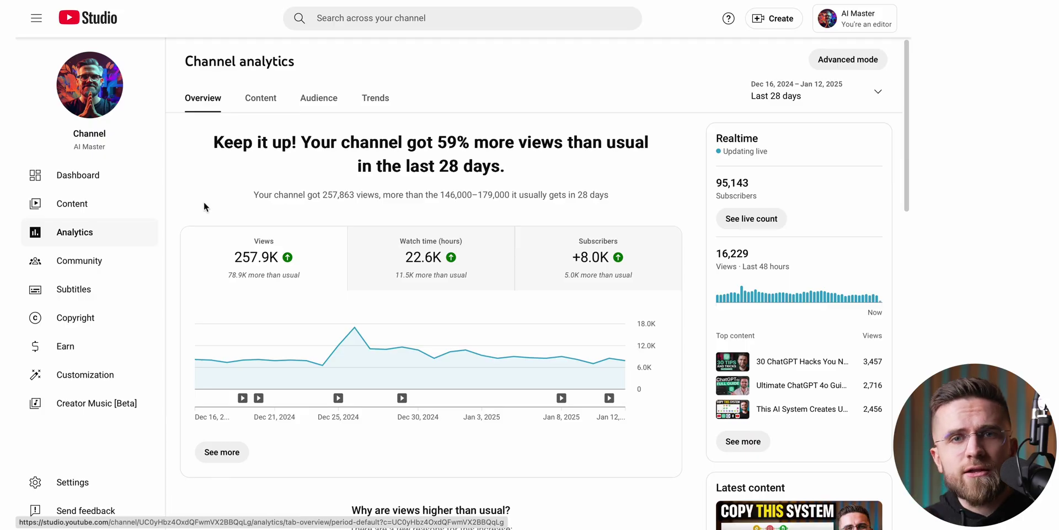
Switch channel analytics to Advanced mode and export the current view as a spreadsheet
{"action": "left_click", "coordinate": [844, 60]}
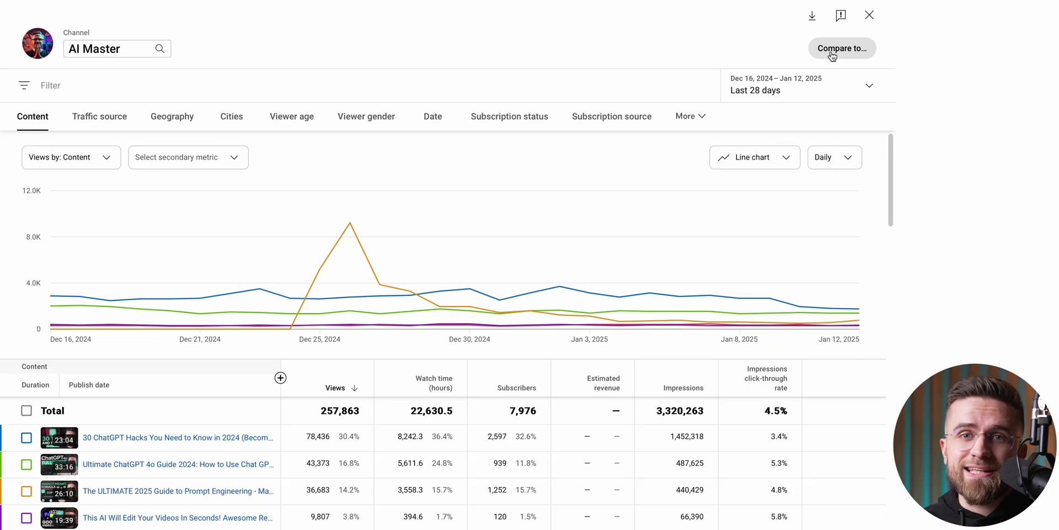
{"action": "left_click", "coordinate": [813, 17]}
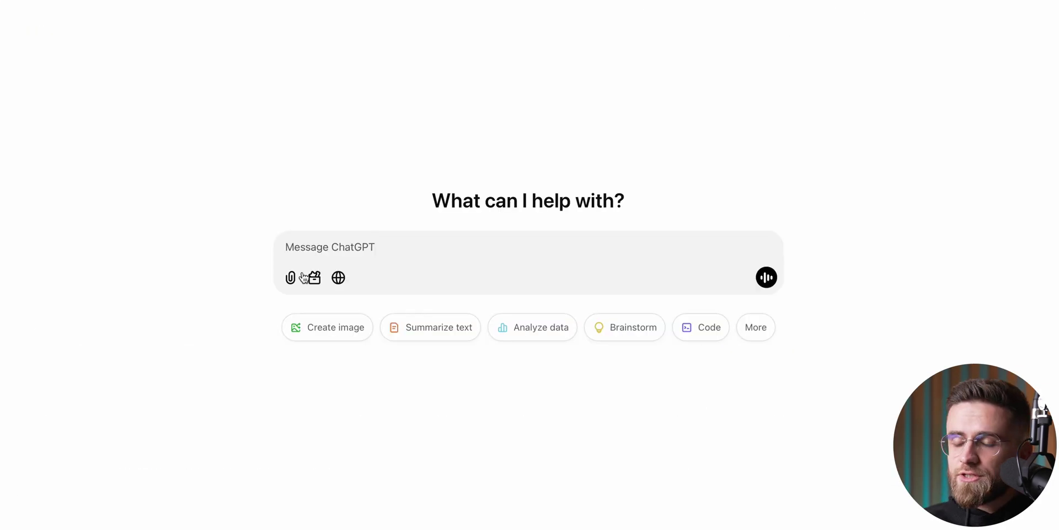
Upload the exported Content analytics zip from the computer to the chat
{"action": "left_click", "coordinate": [291, 277]}
{"action": "left_click", "coordinate": [358, 354]}
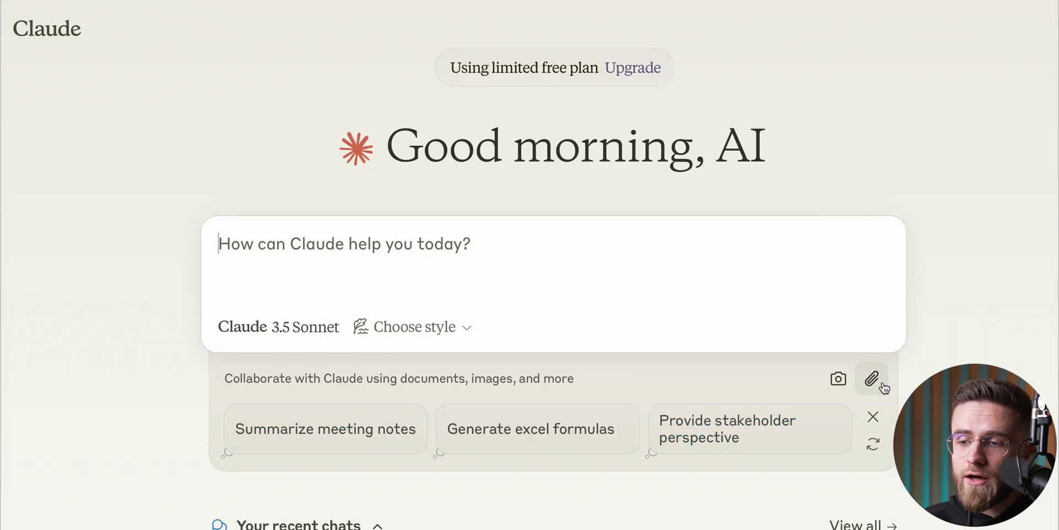
{"action": "left_click", "coordinate": [874, 377]}
{"action": "left_click", "coordinate": [425, 345]}
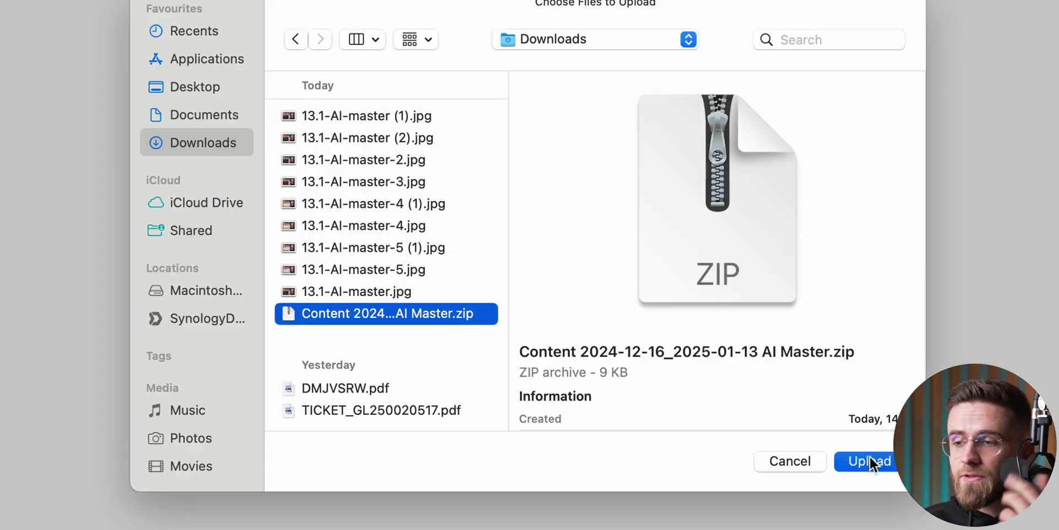
{"action": "left_click", "coordinate": [870, 457]}
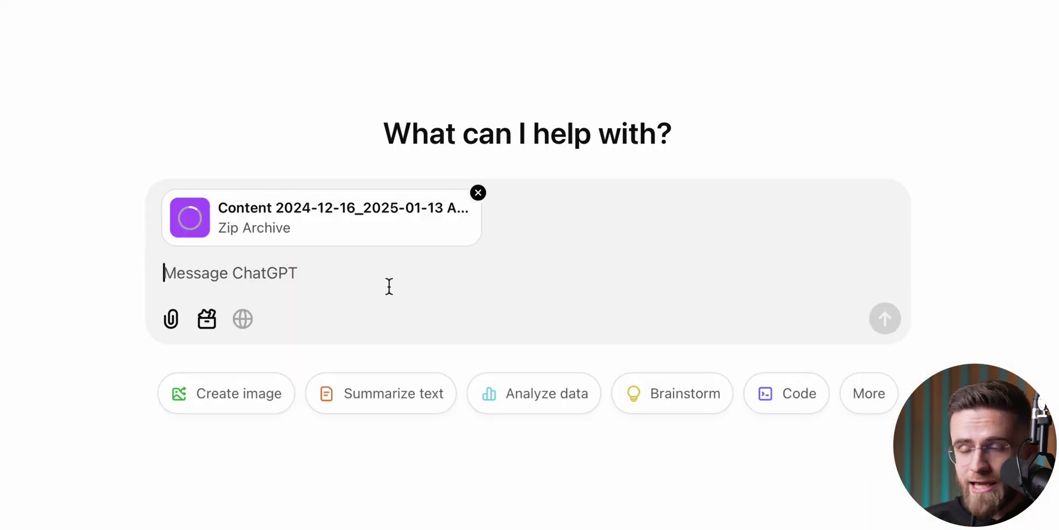
Send the prompt analysing top performers, outliers and title trends in the zip
{"action": "type", "text": "unarchive it."}
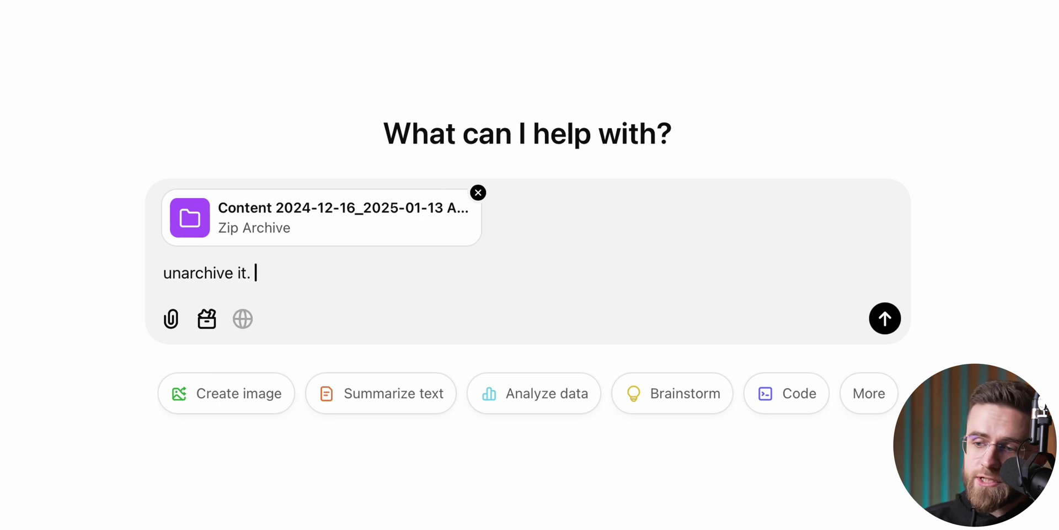
{"action": "type", "text": "Analyze this file with stats of my past videos and their performance. Find outliers and ideas that perform well. Are there any trends? Patterns? Find out what ideas perform when, what titles trigger people the most, and how length of the videos impacts views? Give a complete rundown"}
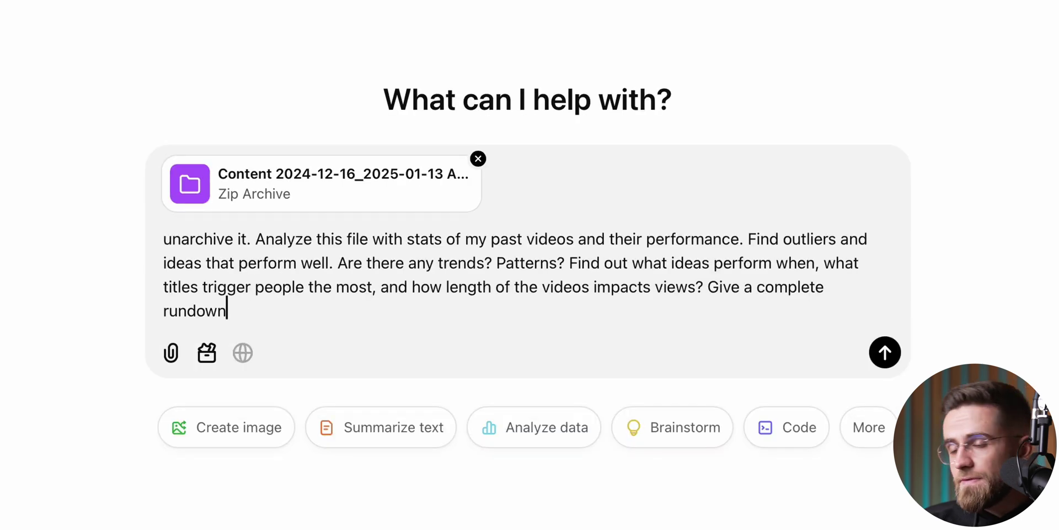
{"action": "left_click", "coordinate": [885, 353]}
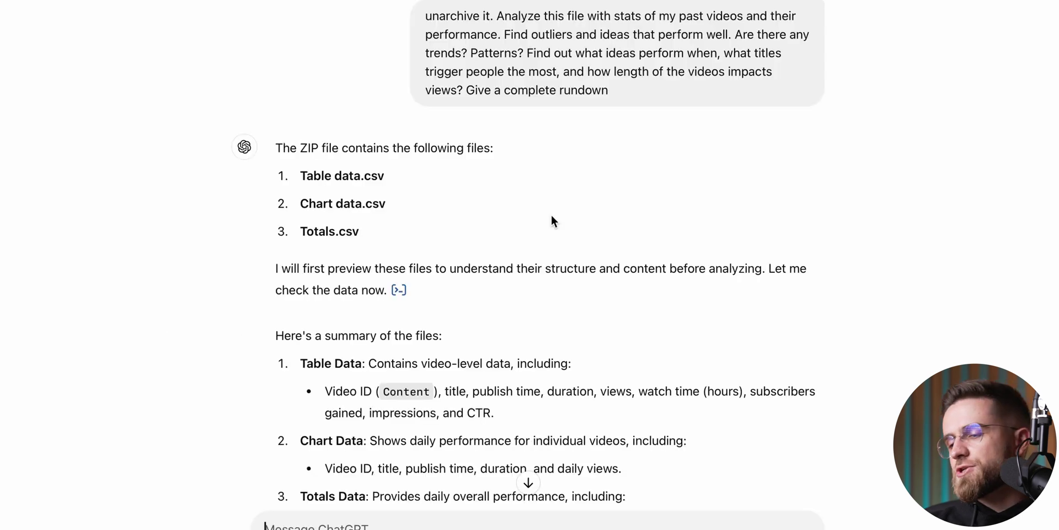
Read the key findings and paste a follow-up asking for fresh video ideas and titles
{"action": "scroll", "coordinate": [551, 214], "scroll_direction": "down", "scroll_amount": 3}
{"action": "scroll", "coordinate": [897, 214], "scroll_direction": "down", "scroll_amount": 2}
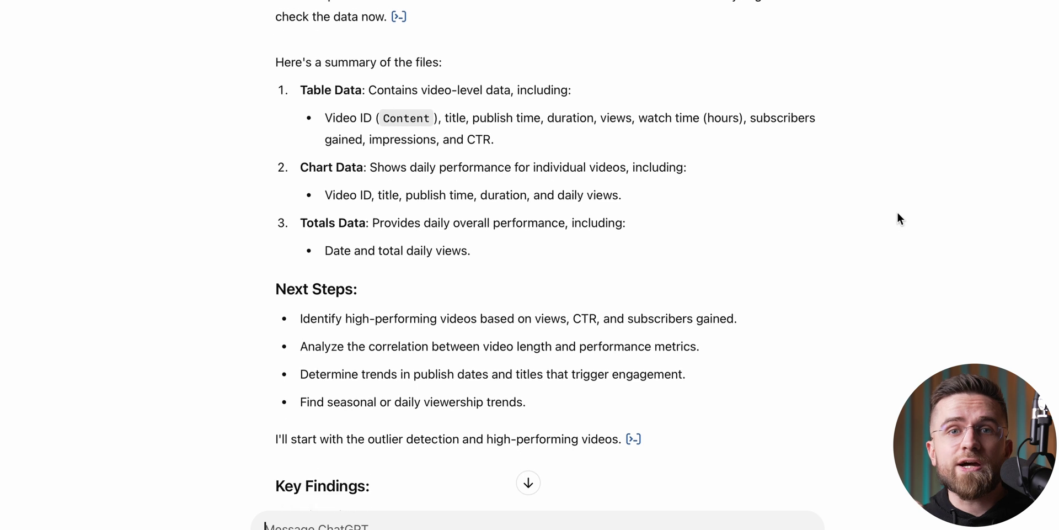
{"action": "scroll", "coordinate": [898, 214], "scroll_direction": "down", "scroll_amount": 1}
{"action": "scroll", "coordinate": [897, 214], "scroll_direction": "down", "scroll_amount": 3}
{"action": "scroll", "coordinate": [897, 214], "scroll_direction": "down", "scroll_amount": 2}
{"action": "scroll", "coordinate": [897, 213], "scroll_direction": "down", "scroll_amount": 1}
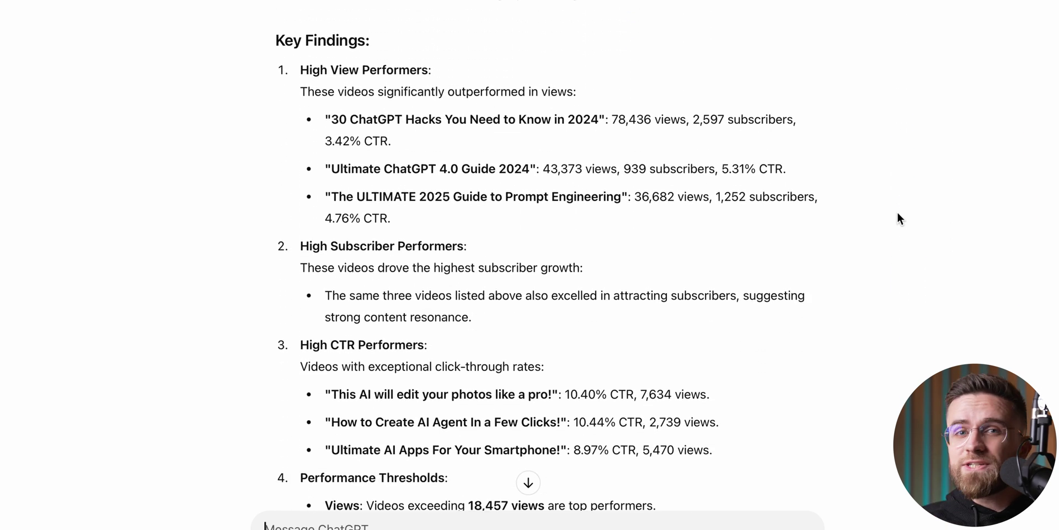
{"action": "scroll", "coordinate": [898, 213], "scroll_direction": "down", "scroll_amount": 2}
{"action": "scroll", "coordinate": [898, 213], "scroll_direction": "down", "scroll_amount": 1}
{"action": "scroll", "coordinate": [898, 213], "scroll_direction": "down", "scroll_amount": 2}
{"action": "scroll", "coordinate": [897, 218], "scroll_direction": "down", "scroll_amount": 2}
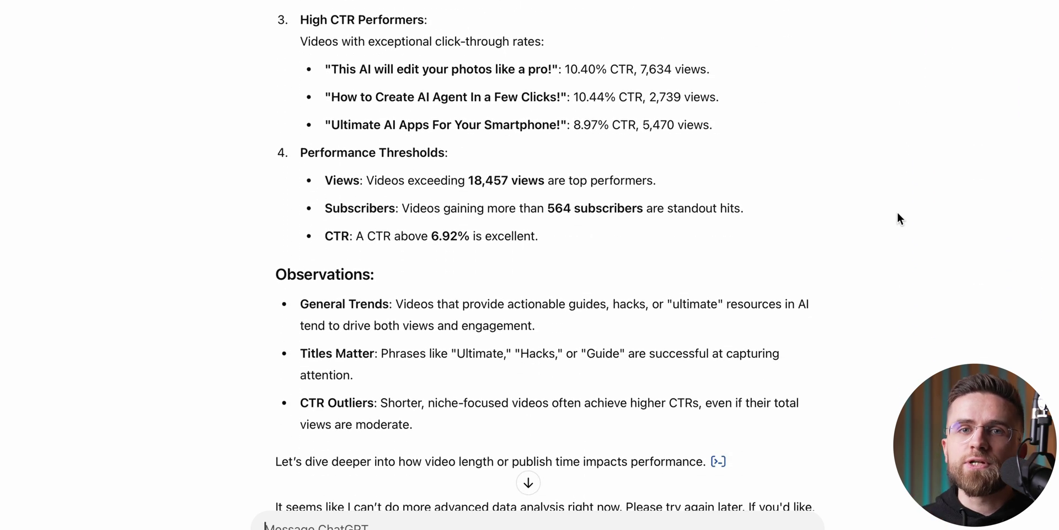
{"action": "scroll", "coordinate": [898, 218], "scroll_direction": "down", "scroll_amount": 2}
{"action": "scroll", "coordinate": [897, 219], "scroll_direction": "down", "scroll_amount": 2}
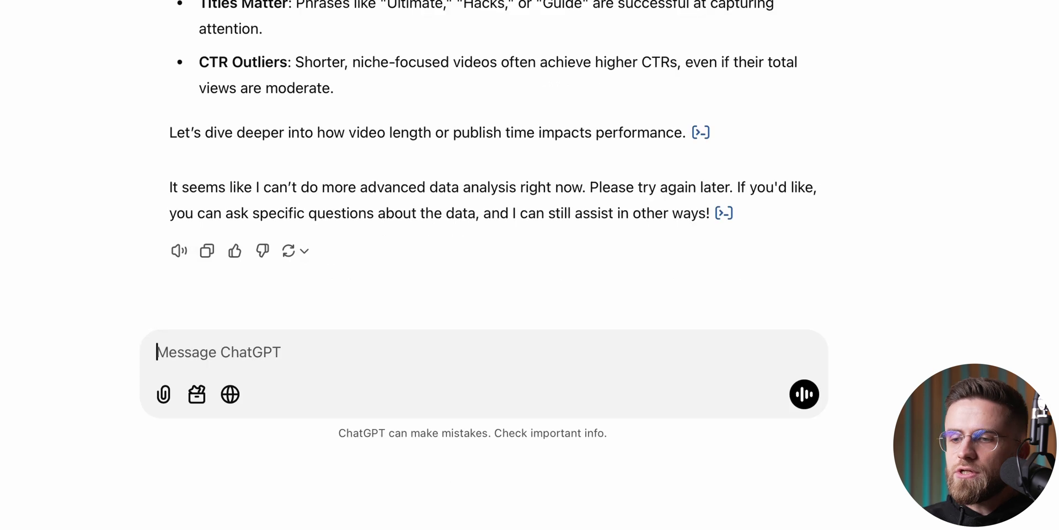
{"action": "type", "text": "use my past outliers and current trends in the niche and popular search queries to suggest fresh ideas that will perform well. Give me both new ideas and fresh takes on my past videos that did well. Also suggest titles for each one."}
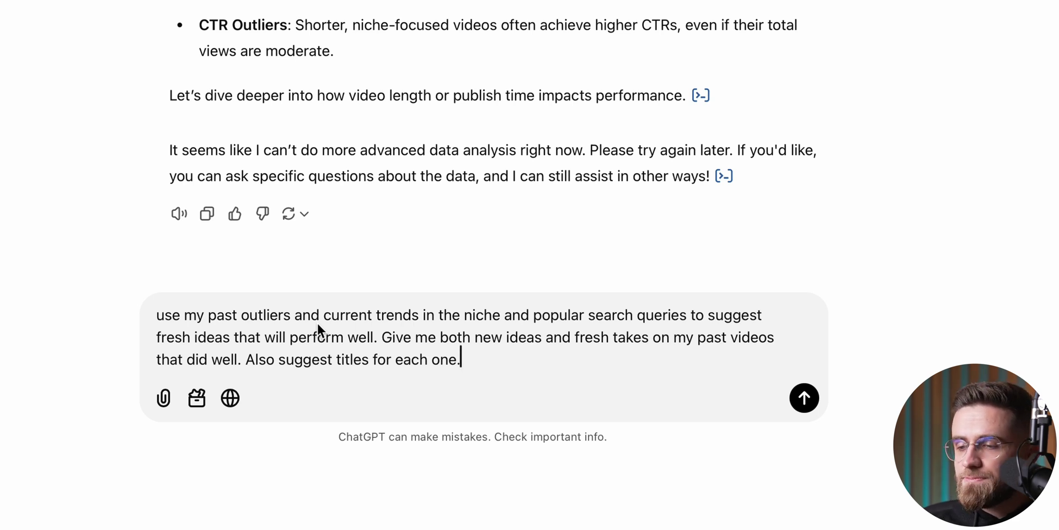
{"action": "key", "text": "Return"}
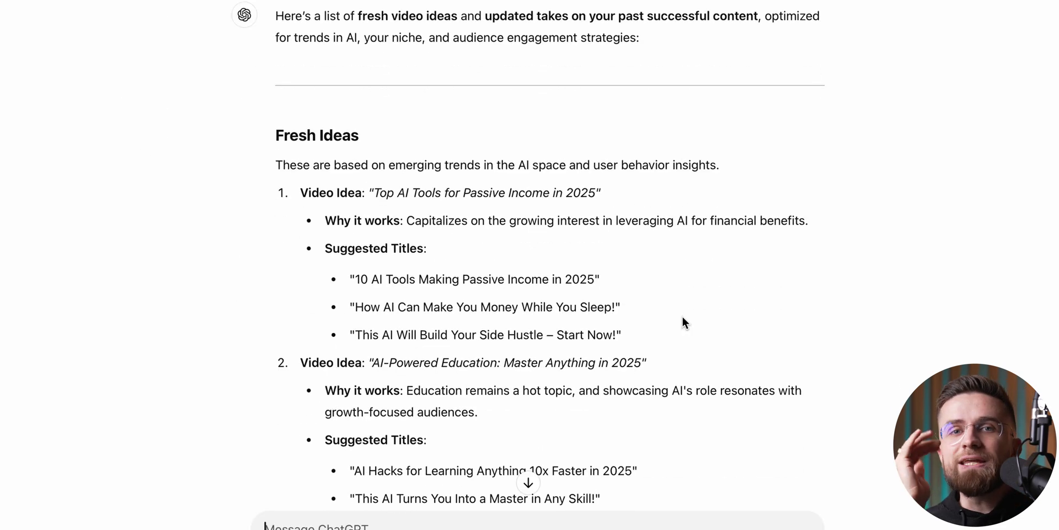
{"action": "scroll", "coordinate": [856, 266], "scroll_direction": "down", "scroll_amount": 2}
{"action": "scroll", "coordinate": [840, 251], "scroll_direction": "down", "scroll_amount": 2}
{"action": "scroll", "coordinate": [839, 247], "scroll_direction": "down", "scroll_amount": 2}
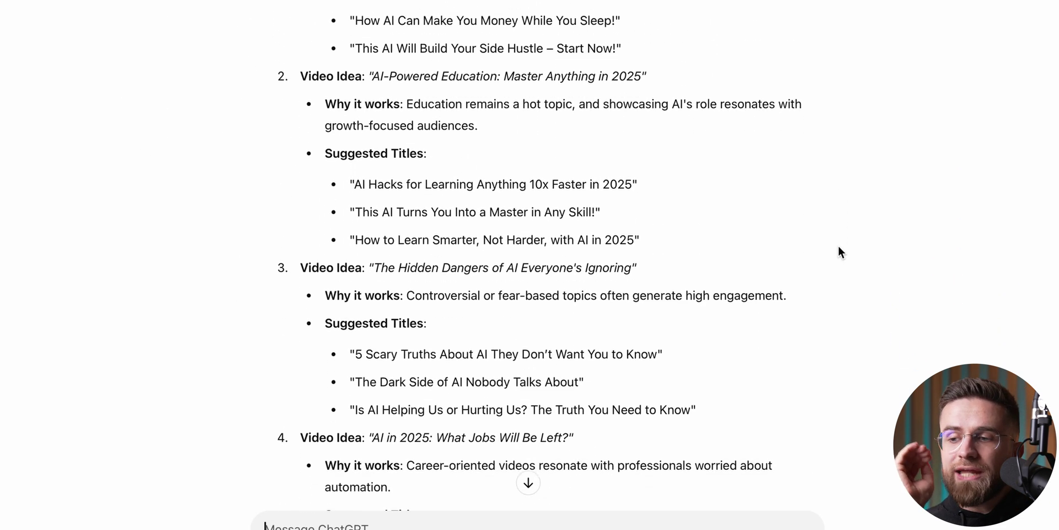
{"action": "scroll", "coordinate": [839, 247], "scroll_direction": "down", "scroll_amount": 2}
{"action": "scroll", "coordinate": [839, 246], "scroll_direction": "down", "scroll_amount": 2}
{"action": "scroll", "coordinate": [839, 247], "scroll_direction": "down", "scroll_amount": 2}
{"action": "scroll", "coordinate": [838, 246], "scroll_direction": "down", "scroll_amount": 3}
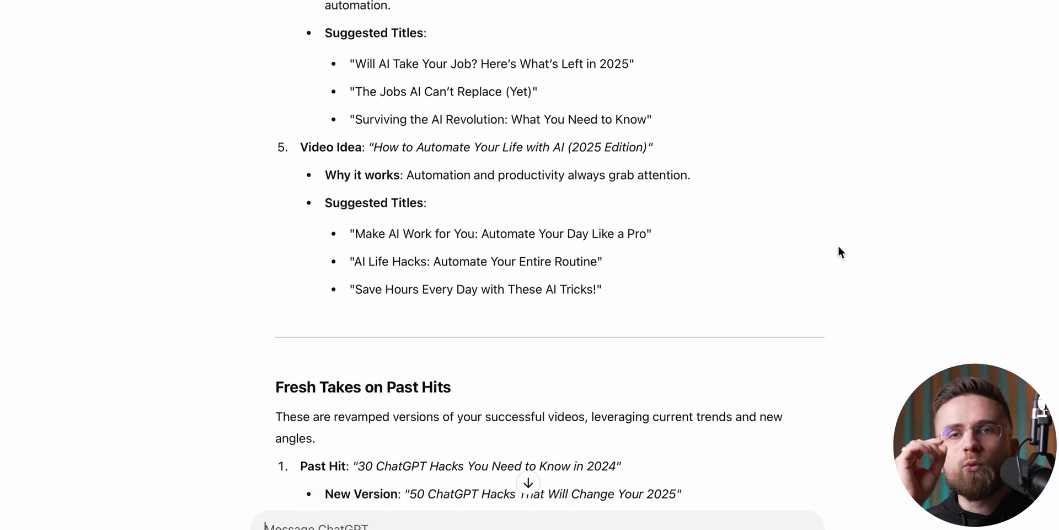
{"action": "scroll", "coordinate": [838, 246], "scroll_direction": "down", "scroll_amount": 3}
{"action": "scroll", "coordinate": [839, 246], "scroll_direction": "down", "scroll_amount": 3}
{"action": "scroll", "coordinate": [838, 246], "scroll_direction": "down", "scroll_amount": 2}
{"action": "scroll", "coordinate": [838, 252], "scroll_direction": "down", "scroll_amount": 1}
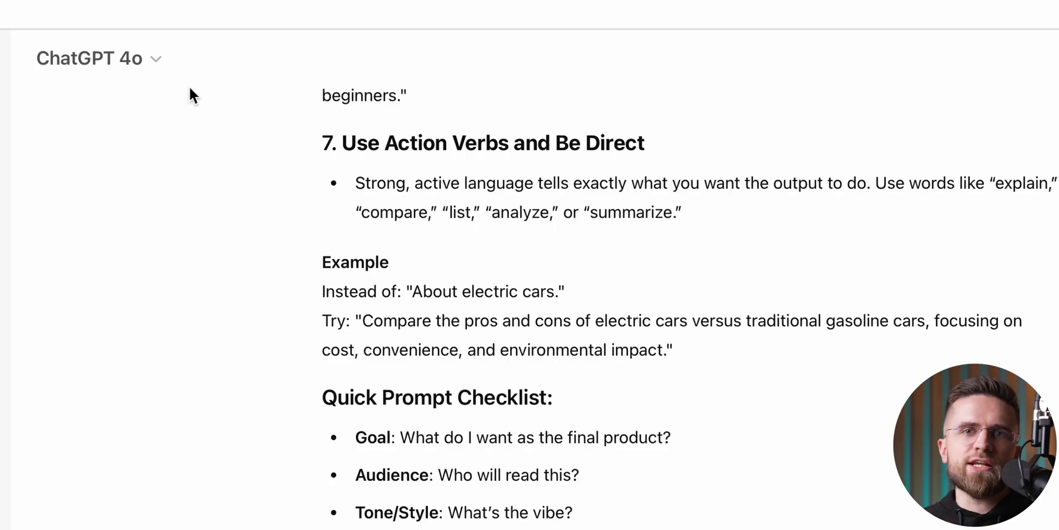
Look over the chat models, then open the Customize ChatGPT instructions
{"action": "left_click", "coordinate": [156, 59]}
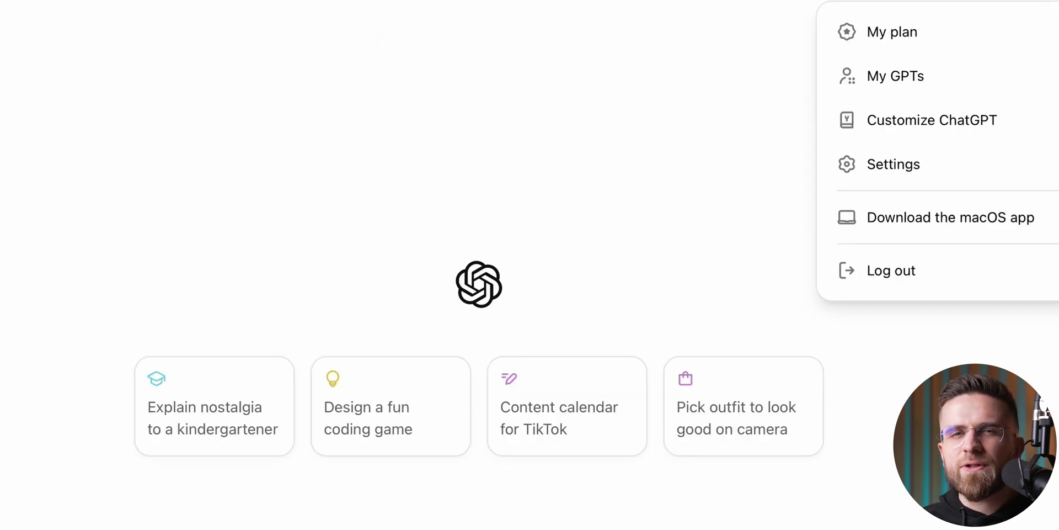
{"action": "left_click", "coordinate": [993, 123]}
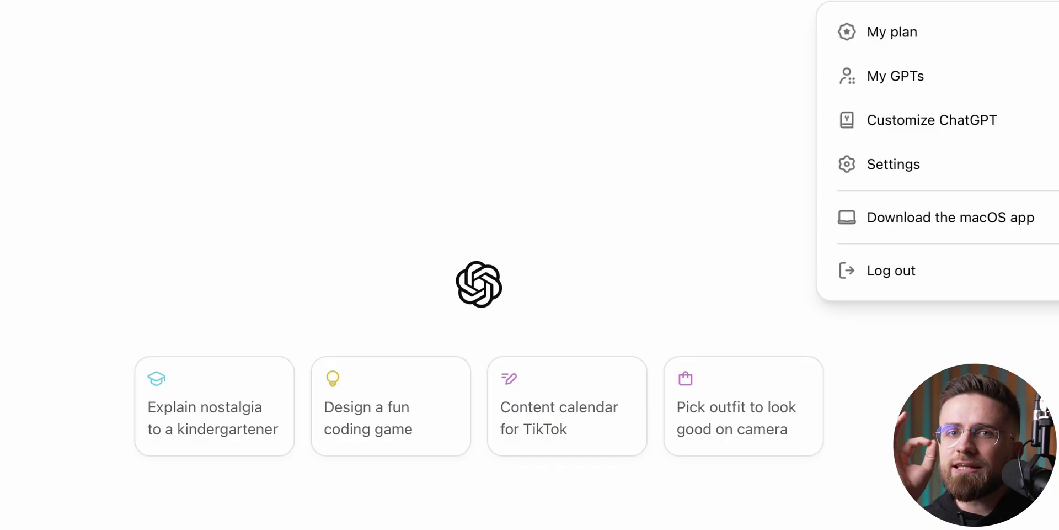
Enter personal preferences in the first custom-instructions box
{"action": "left_click", "coordinate": [993, 121]}
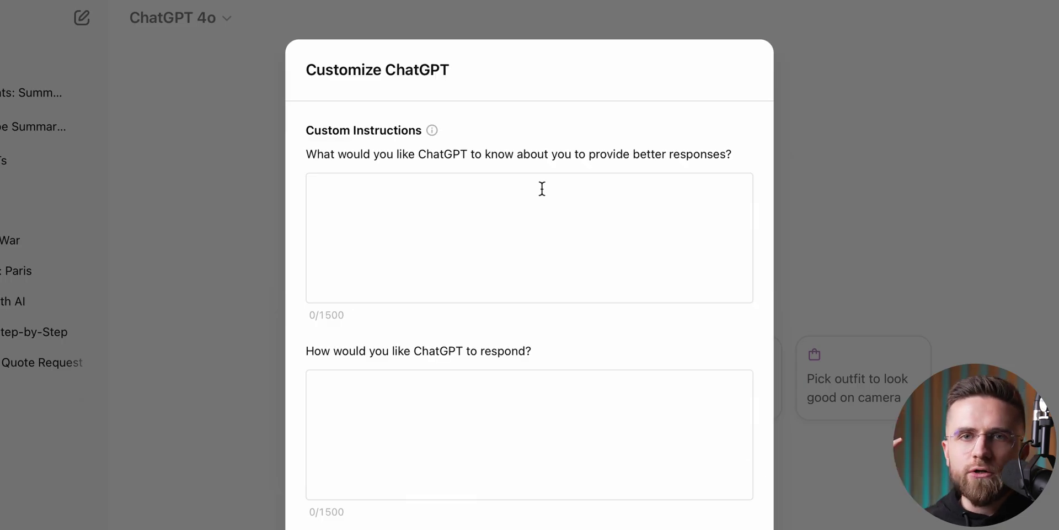
{"action": "left_click", "coordinate": [386, 220]}
{"action": "type", "text": "I like my responses clear and concise, with deep u"}
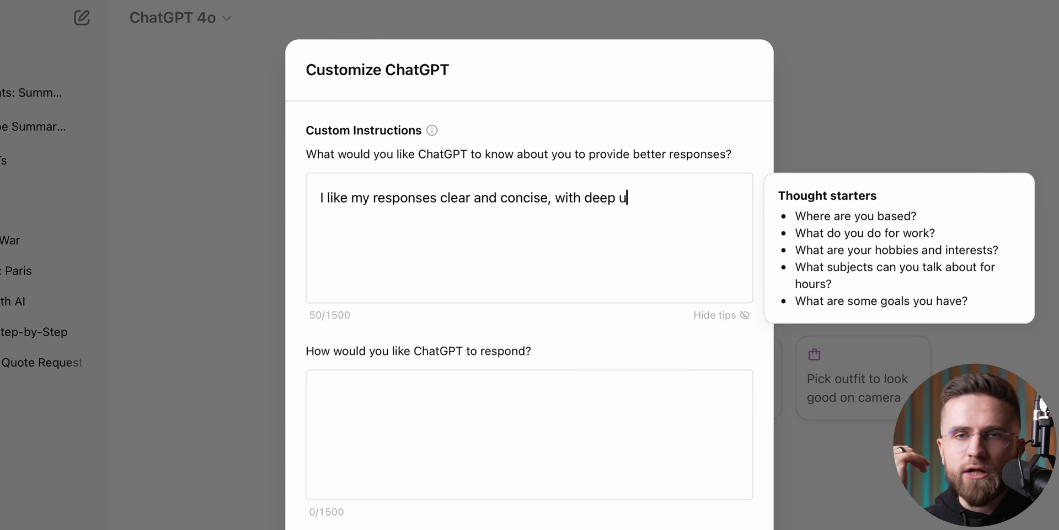
{"action": "type", "text": "ing of the context. I ha"}
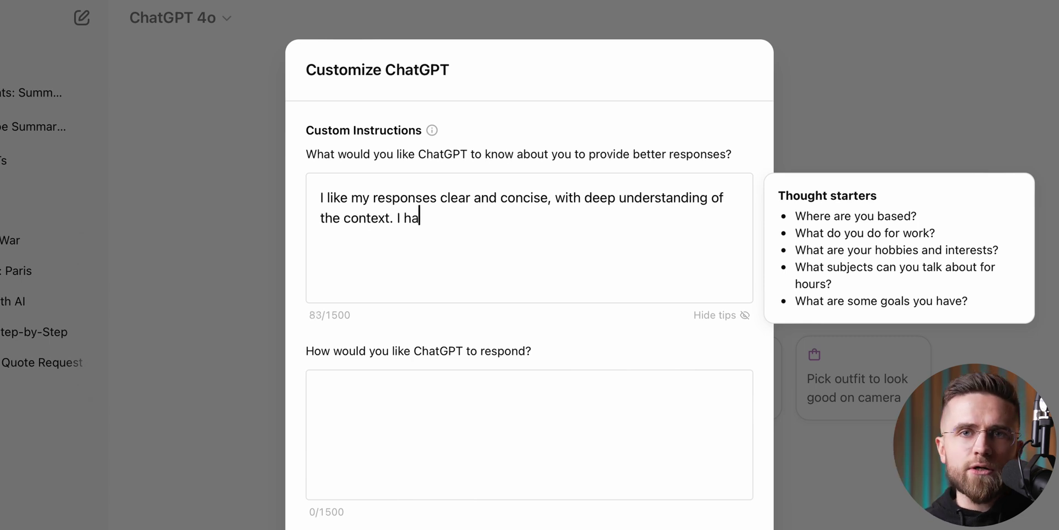
{"action": "type", "text": "vide"}
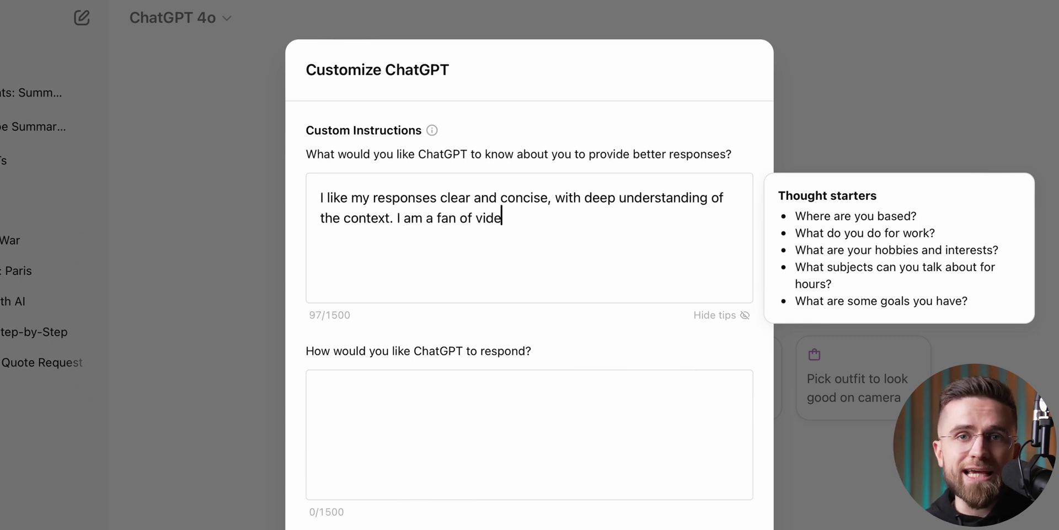
{"action": "type", "text": "ir dramatic"}
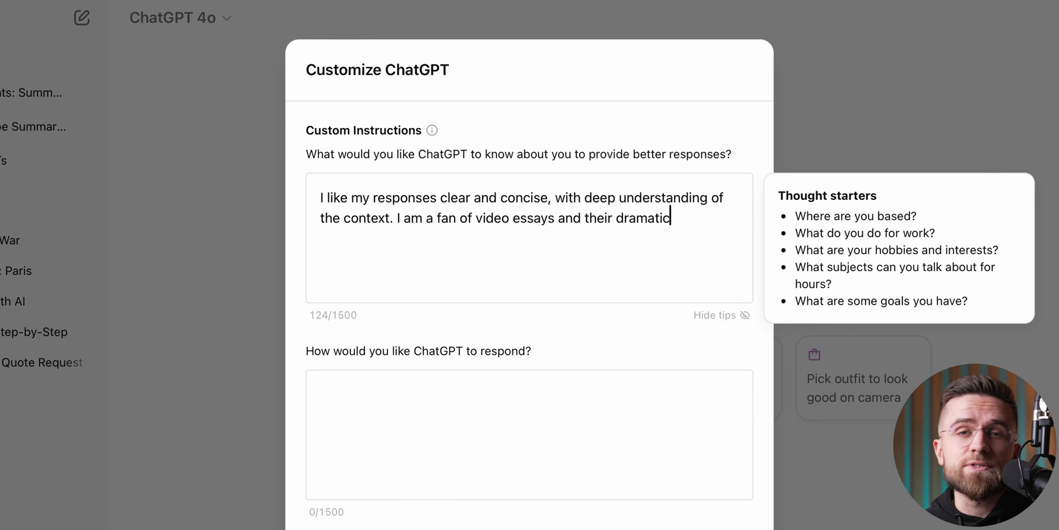
{"action": "type", "text": " style."}
Paste the response rules into the second box and delete the never-mention-being-an-AI rule
{"action": "scroll", "coordinate": [411, 191], "scroll_direction": "down", "scroll_amount": 4}
{"action": "left_click", "coordinate": [411, 191]}
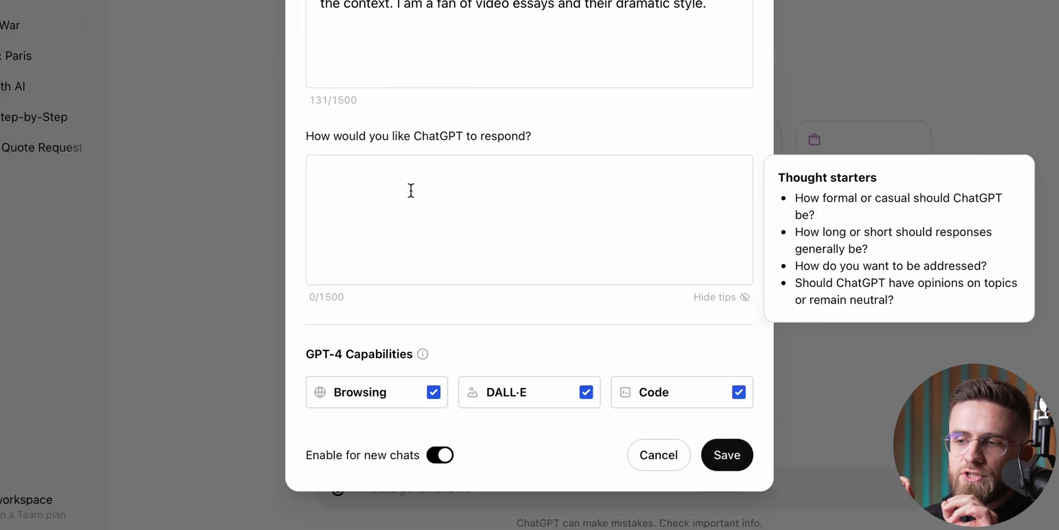
{"action": "key", "text": "ctrl+v"}
{"action": "scroll", "coordinate": [411, 191], "scroll_direction": "up", "scroll_amount": 5}
{"action": "scroll", "coordinate": [411, 190], "scroll_direction": "up", "scroll_amount": 5}
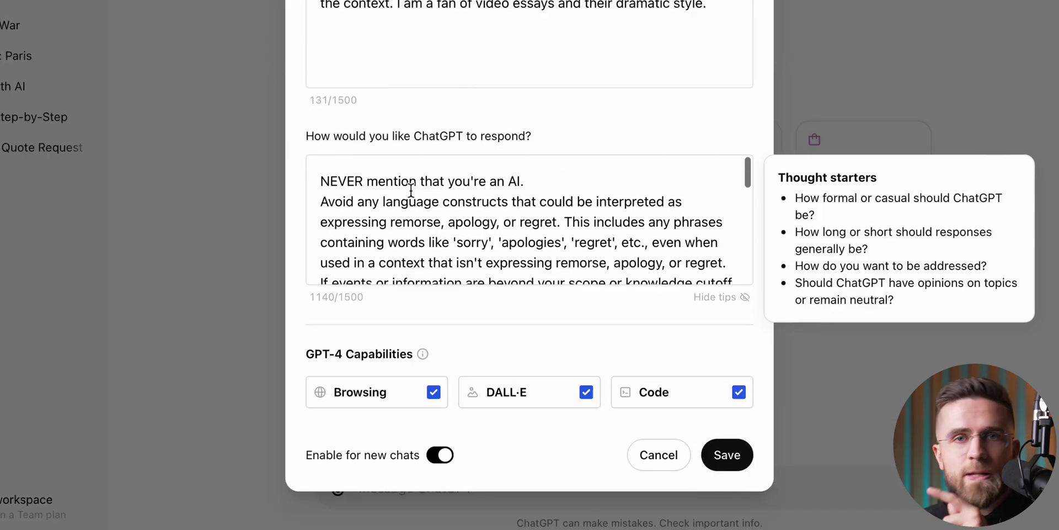
{"action": "left_click_drag", "start_coordinate": [528, 177], "coordinate": [321, 173]}
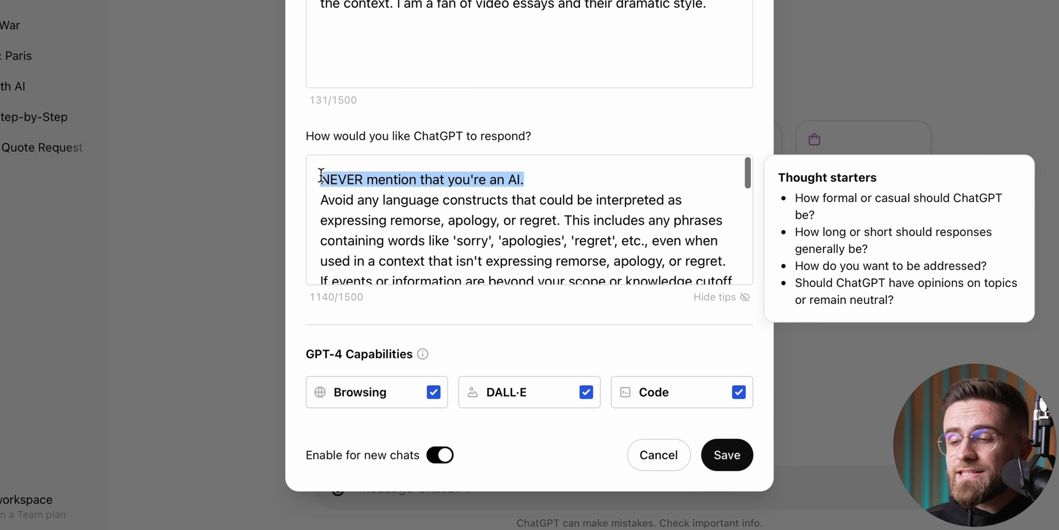
{"action": "left_click", "coordinate": [341, 198]}
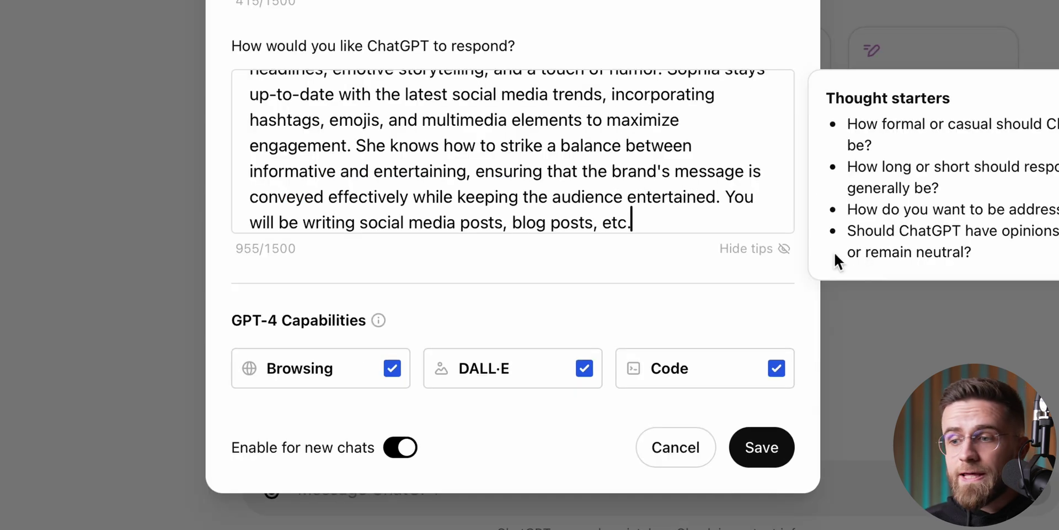
Save instructions, send the .docx script for key points and chapters, then open personalization settings
{"action": "left_click", "coordinate": [756, 444]}
{"action": "type", "text": "ne my script"}
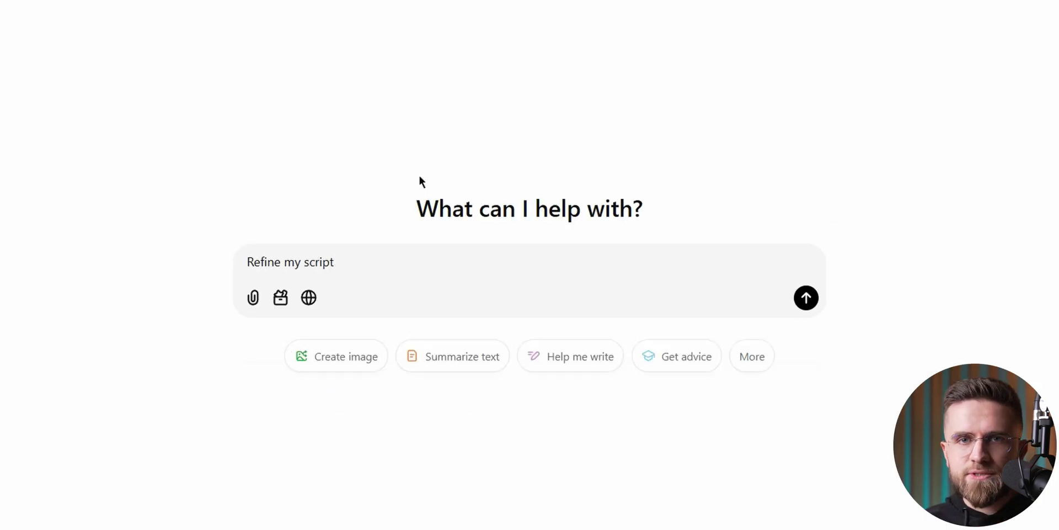
{"action": "type", "text": ". Add keypoints and spl"}
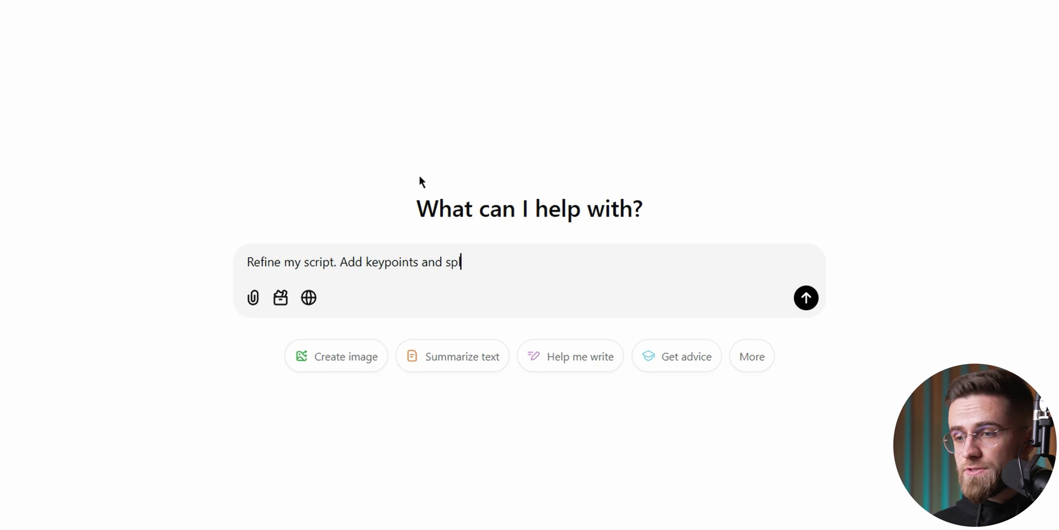
{"action": "type", "text": "it it for chapters"}
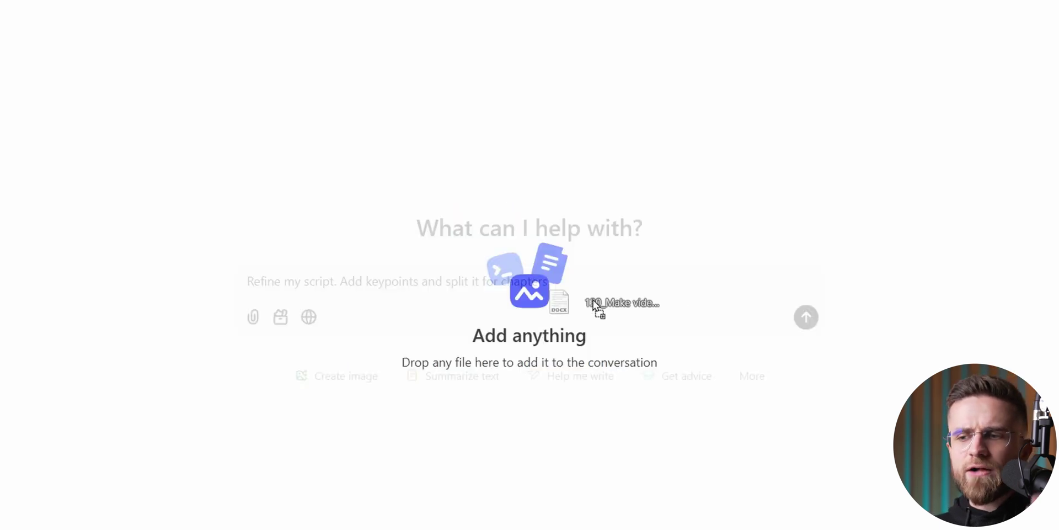
{"action": "left_click_drag", "start_coordinate": [590, 303], "coordinate": [735, 352]}
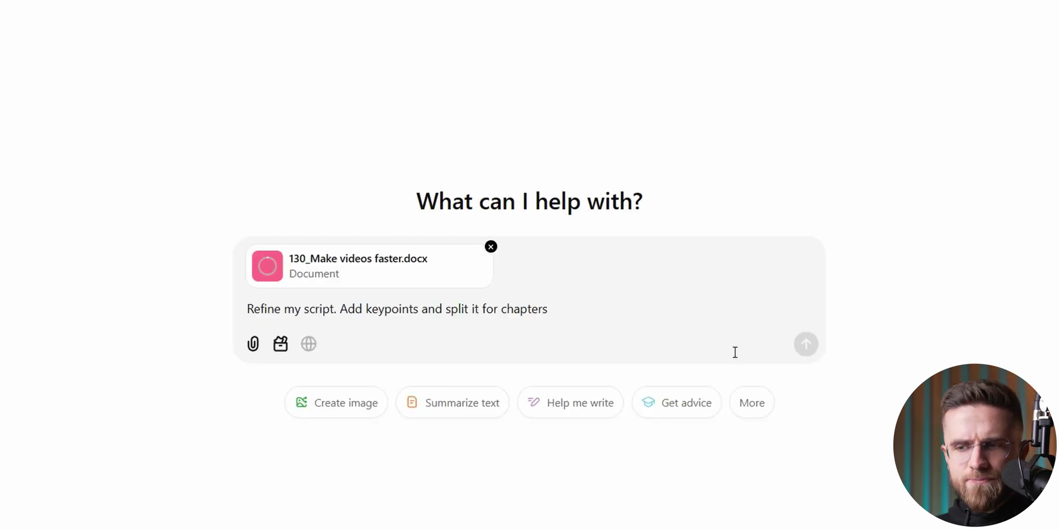
{"action": "left_click", "coordinate": [804, 344]}
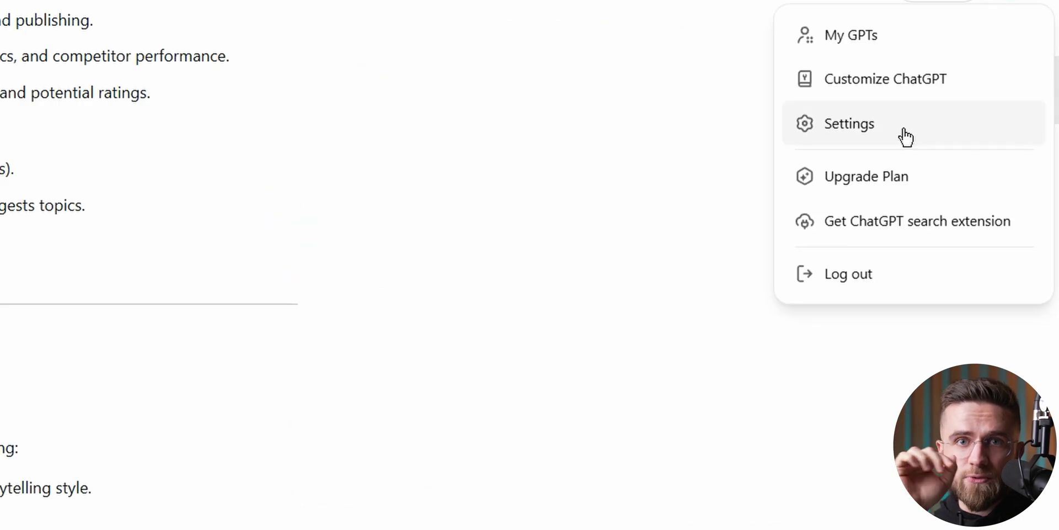
{"action": "left_click", "coordinate": [903, 136]}
{"action": "left_click", "coordinate": [277, 193]}
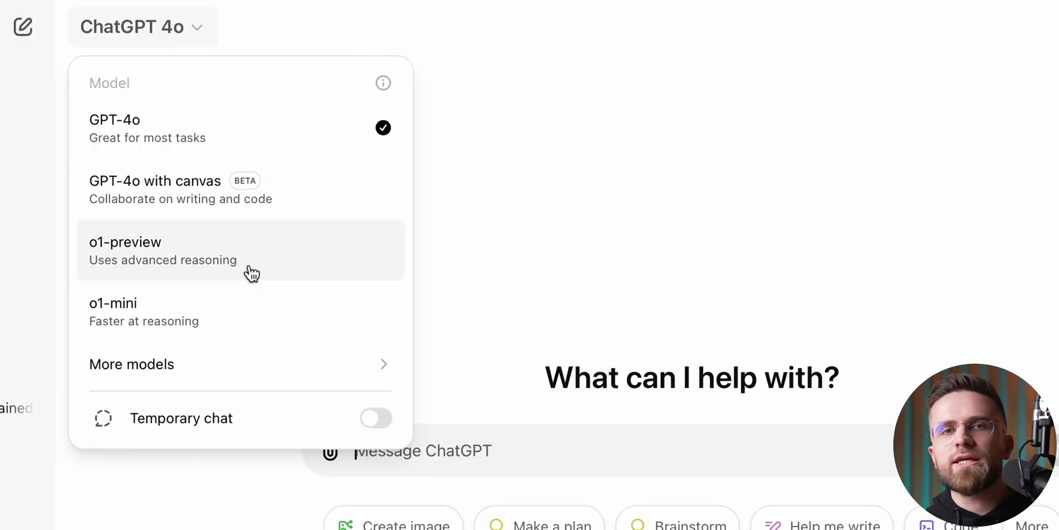
Use o1-preview to refine the script with key points and chapter splits, then read the result
{"action": "left_click", "coordinate": [247, 272]}
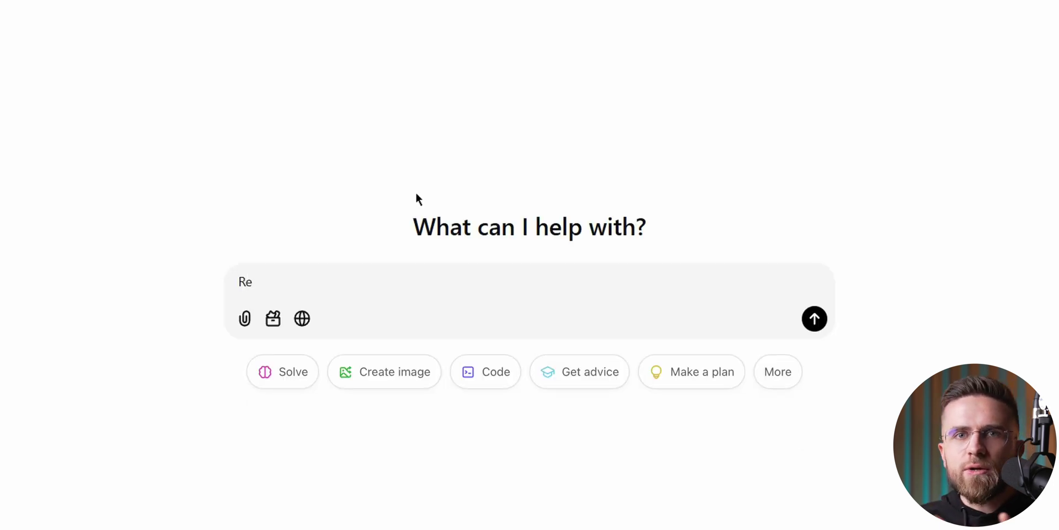
{"action": "type", "text": "fine my script. Add ke"}
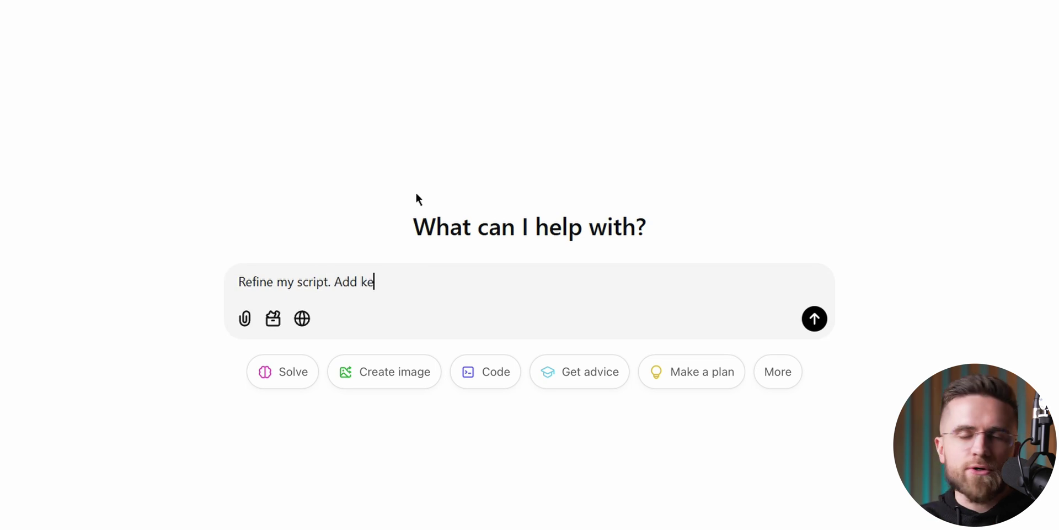
{"action": "type", "text": "ypoints and split it for "}
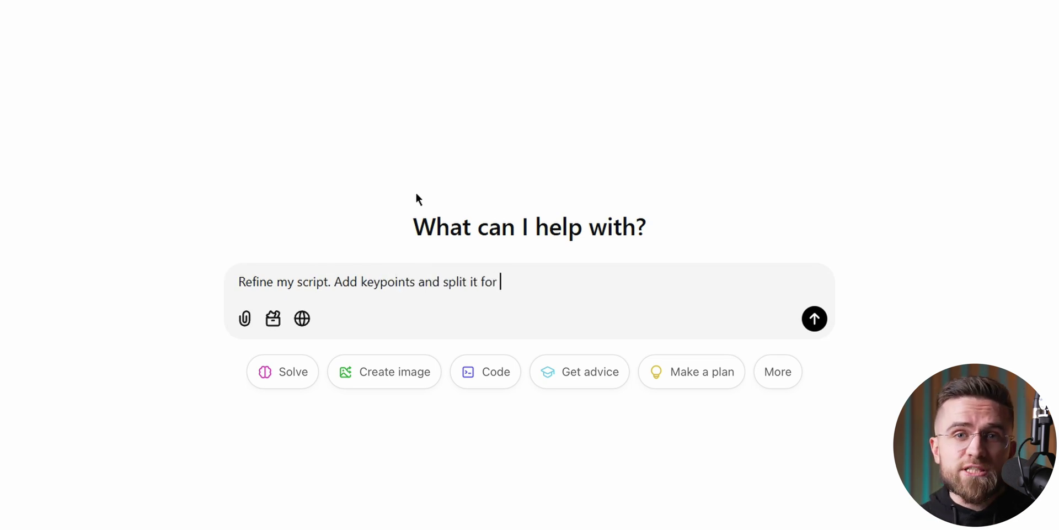
{"action": "type", "text": "chapters"}
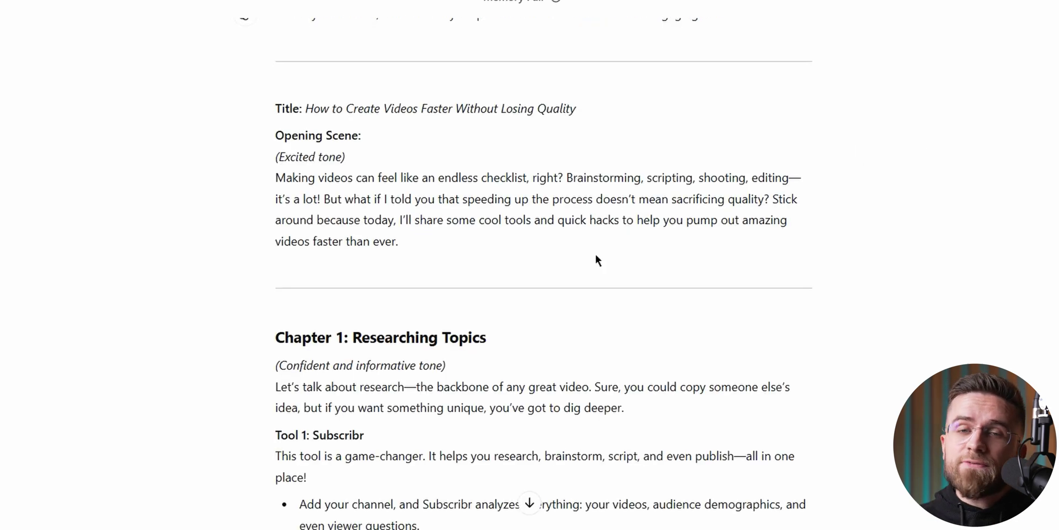
{"action": "scroll", "coordinate": [595, 255], "scroll_direction": "down", "scroll_amount": 3}
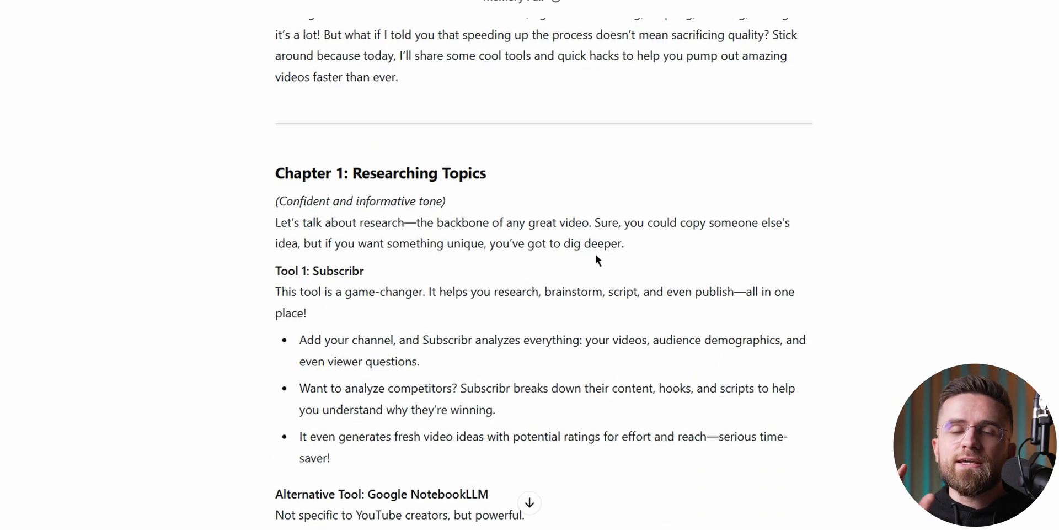
{"action": "scroll", "coordinate": [595, 255], "scroll_direction": "down", "scroll_amount": 1}
{"action": "scroll", "coordinate": [595, 255], "scroll_direction": "down", "scroll_amount": 3}
{"action": "scroll", "coordinate": [595, 254], "scroll_direction": "down", "scroll_amount": 5}
{"action": "scroll", "coordinate": [595, 254], "scroll_direction": "down", "scroll_amount": 1}
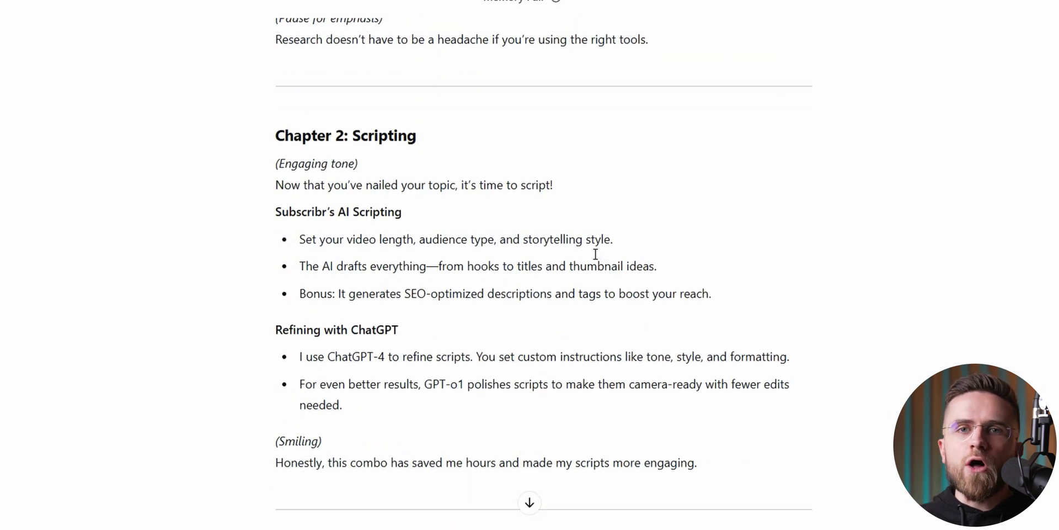
{"action": "scroll", "coordinate": [595, 254], "scroll_direction": "down", "scroll_amount": 6}
{"action": "scroll", "coordinate": [595, 255], "scroll_direction": "down", "scroll_amount": 1}
{"action": "scroll", "coordinate": [595, 254], "scroll_direction": "down", "scroll_amount": 6}
{"action": "scroll", "coordinate": [595, 255], "scroll_direction": "down", "scroll_amount": 3}
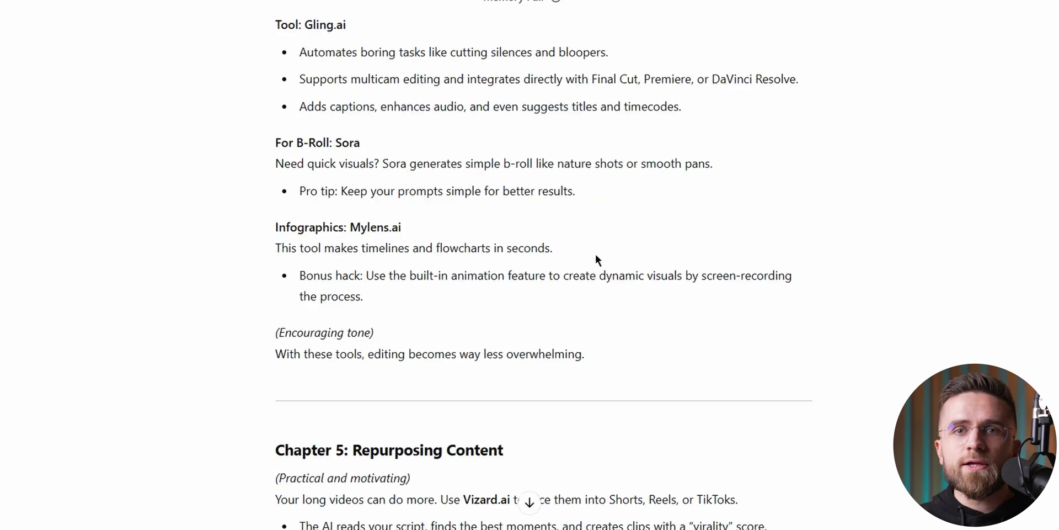
{"action": "scroll", "coordinate": [594, 254], "scroll_direction": "down", "scroll_amount": 5}
{"action": "scroll", "coordinate": [595, 253], "scroll_direction": "down", "scroll_amount": 4}
{"action": "scroll", "coordinate": [595, 253], "scroll_direction": "down", "scroll_amount": 2}
{"action": "scroll", "coordinate": [595, 253], "scroll_direction": "down", "scroll_amount": 2}
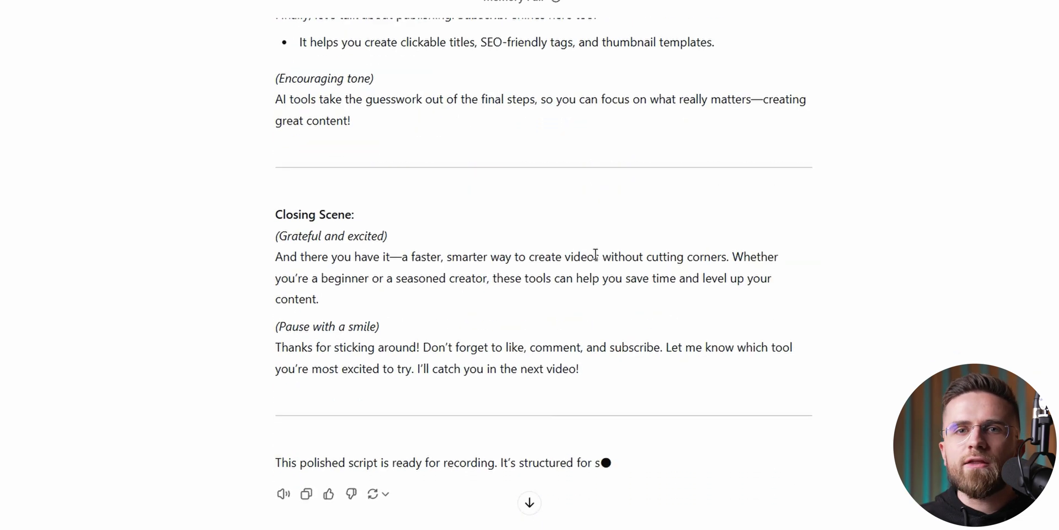
{"action": "scroll", "coordinate": [595, 255], "scroll_direction": "down", "scroll_amount": 1}
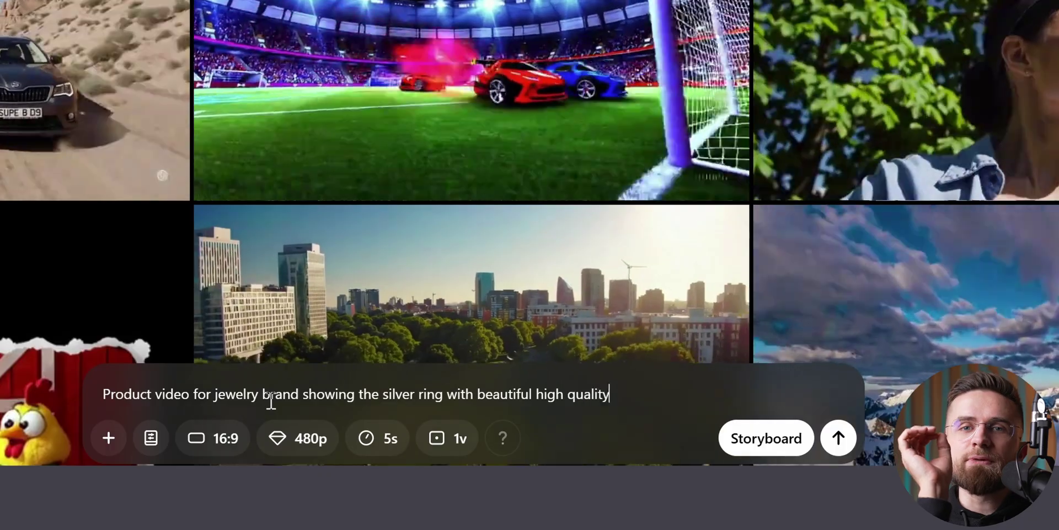
Prompt Sora for a silver emerald ring slowly rotating in Z axis, noting it's for TV advertising
{"action": "type", "text": " emerald in it with completely black background"}
{"action": "left_click", "coordinate": [383, 375]}
{"action": "type", "text": "slowly rotating "}
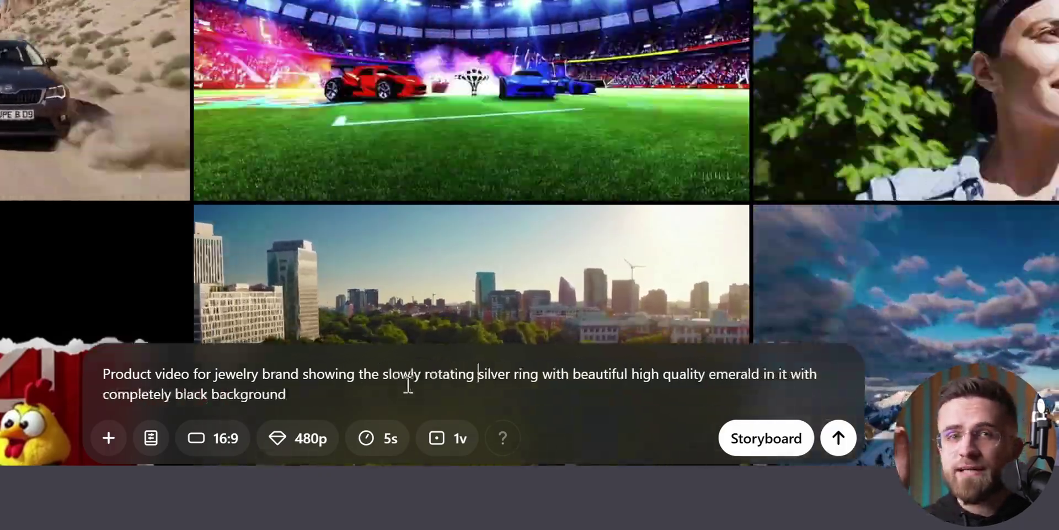
{"action": "type", "text": "in Z axis"}
{"action": "key", "text": "ctrl+End"}
{"action": "type", "text": ". This video will be used in TV advertising and should attr"}
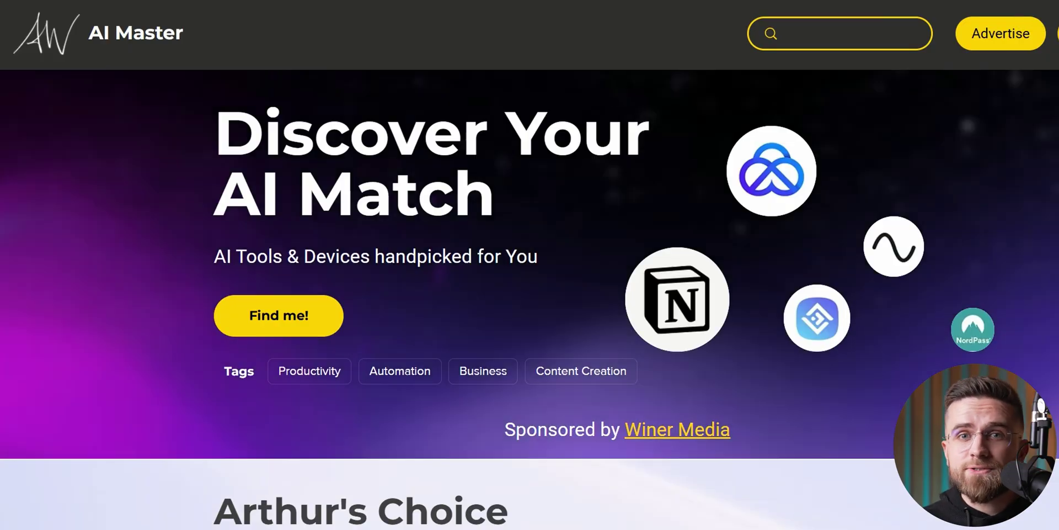
{"action": "scroll", "coordinate": [441, 324], "scroll_direction": "down", "scroll_amount": 6}
{"action": "scroll", "coordinate": [441, 322], "scroll_direction": "down", "scroll_amount": 5}
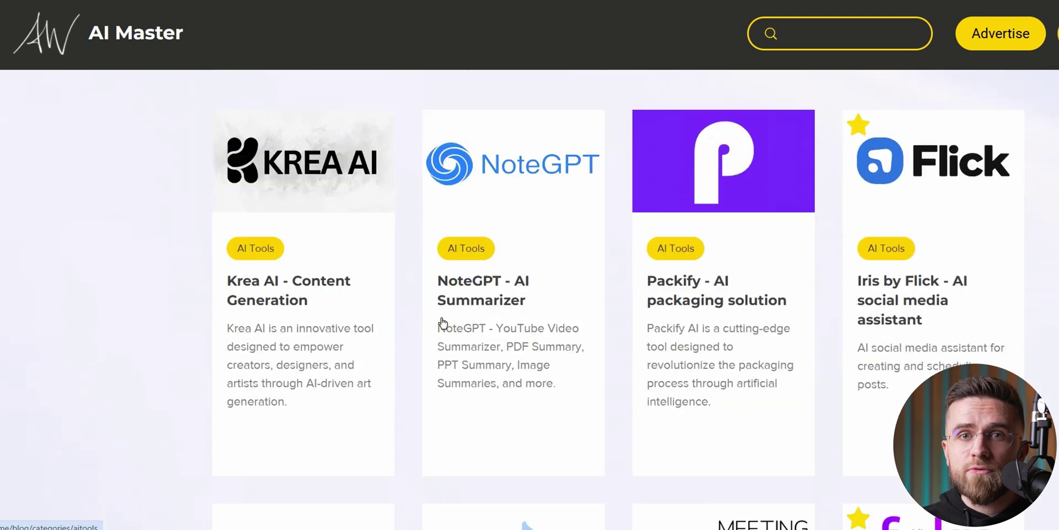
{"action": "scroll", "coordinate": [442, 322], "scroll_direction": "down", "scroll_amount": 1}
{"action": "scroll", "coordinate": [441, 322], "scroll_direction": "down", "scroll_amount": 5}
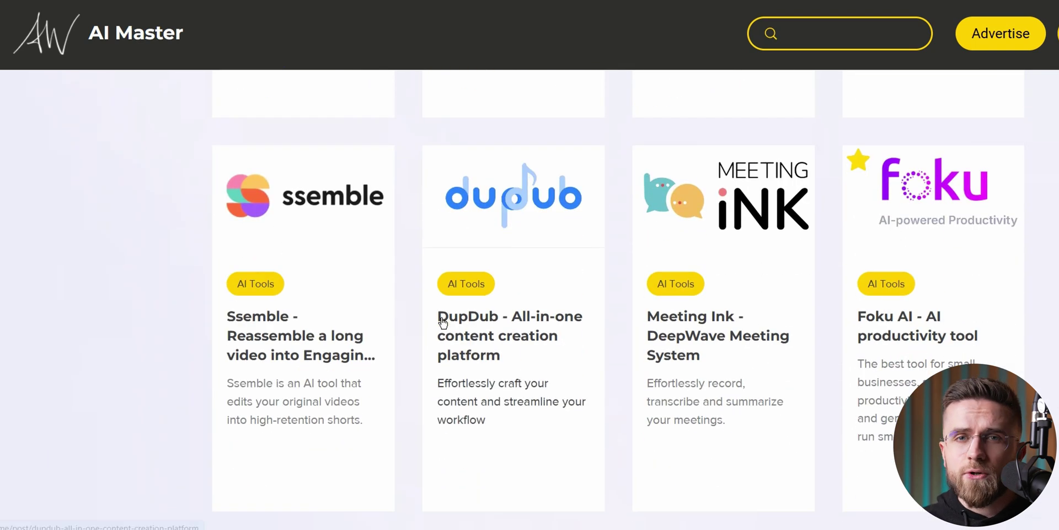
{"action": "scroll", "coordinate": [442, 318], "scroll_direction": "down", "scroll_amount": 3}
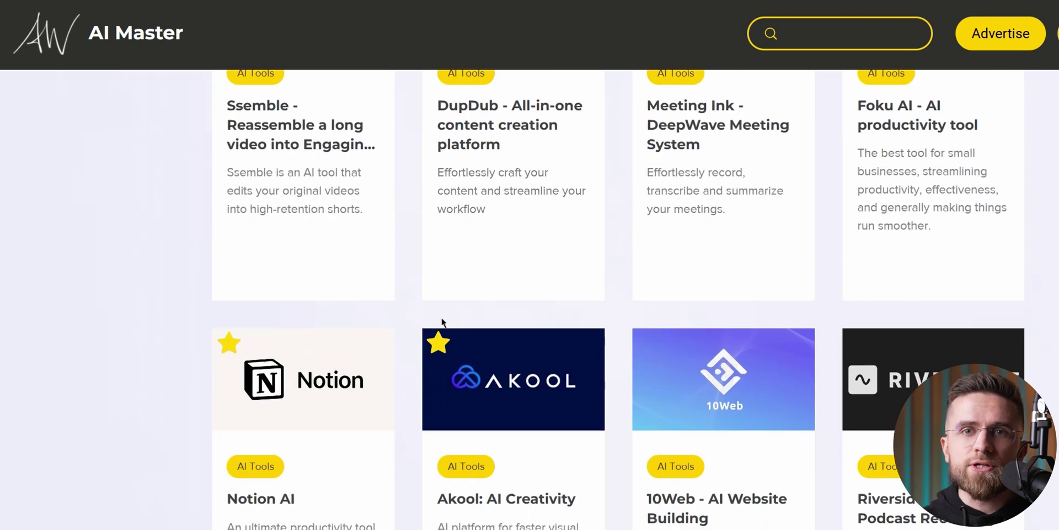
{"action": "scroll", "coordinate": [442, 320], "scroll_direction": "down", "scroll_amount": 5}
{"action": "scroll", "coordinate": [442, 319], "scroll_direction": "down", "scroll_amount": 2}
{"action": "scroll", "coordinate": [442, 319], "scroll_direction": "down", "scroll_amount": 3}
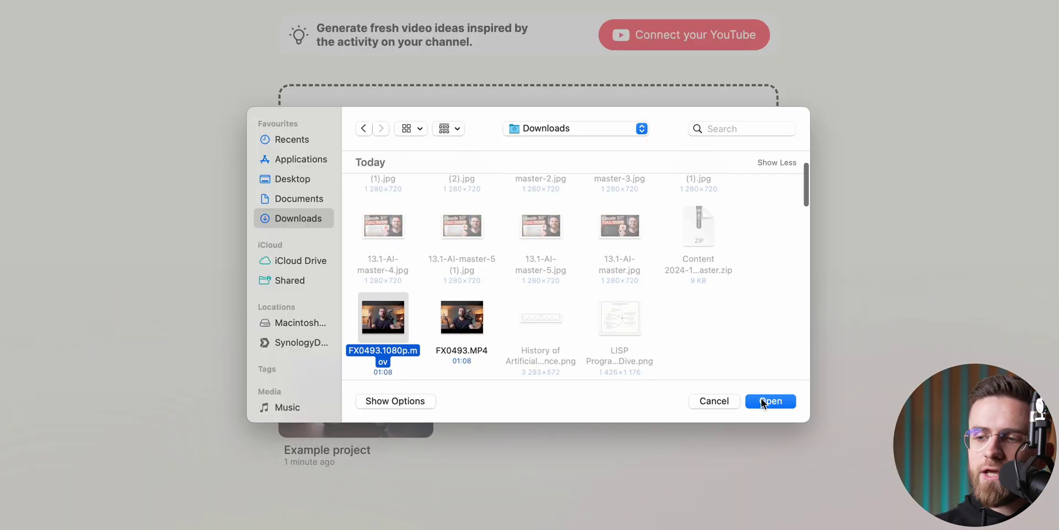
Load FX0493.1080p.mov in English with speech enhancement, jump cut zoom and smart captions, then start editing
{"action": "left_click", "coordinate": [763, 401]}
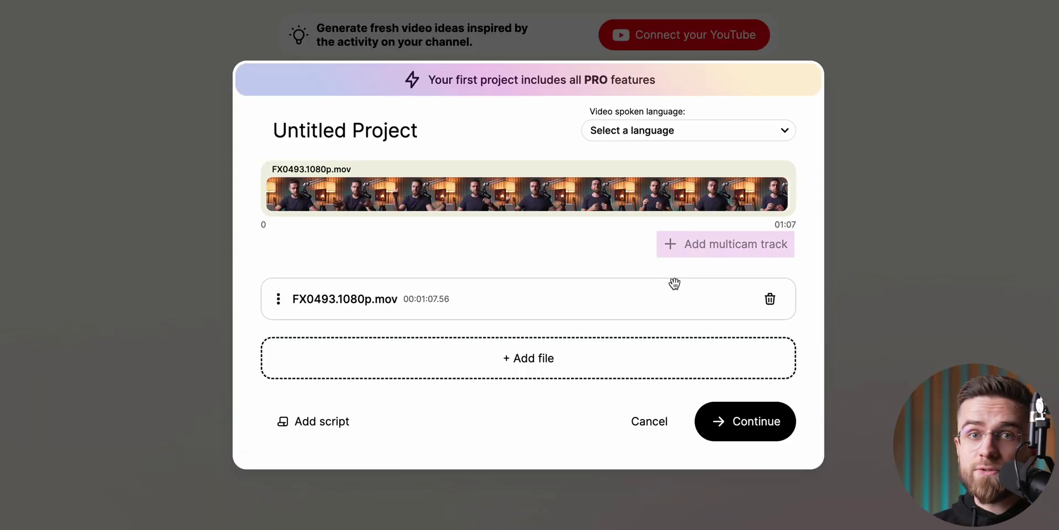
{"action": "left_click", "coordinate": [674, 137]}
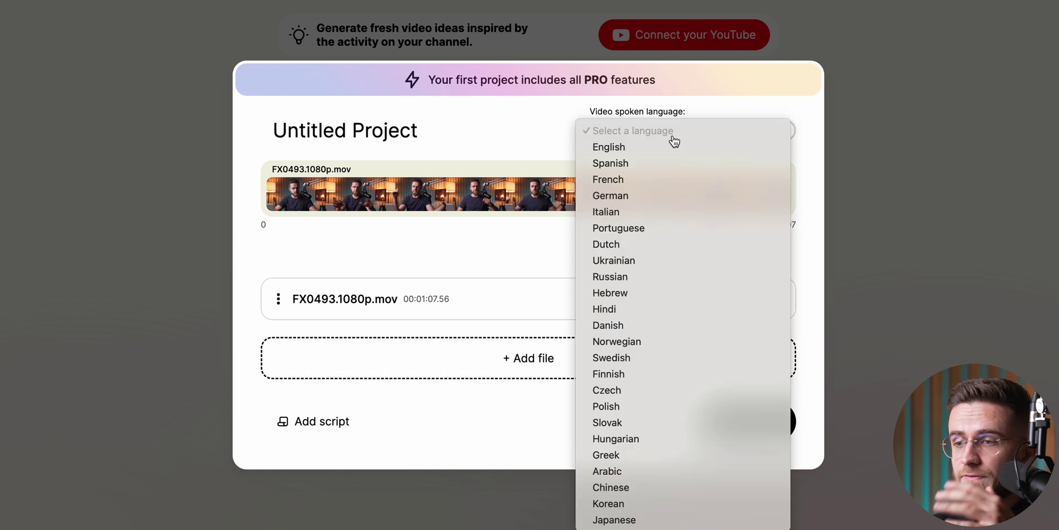
{"action": "left_click", "coordinate": [651, 147]}
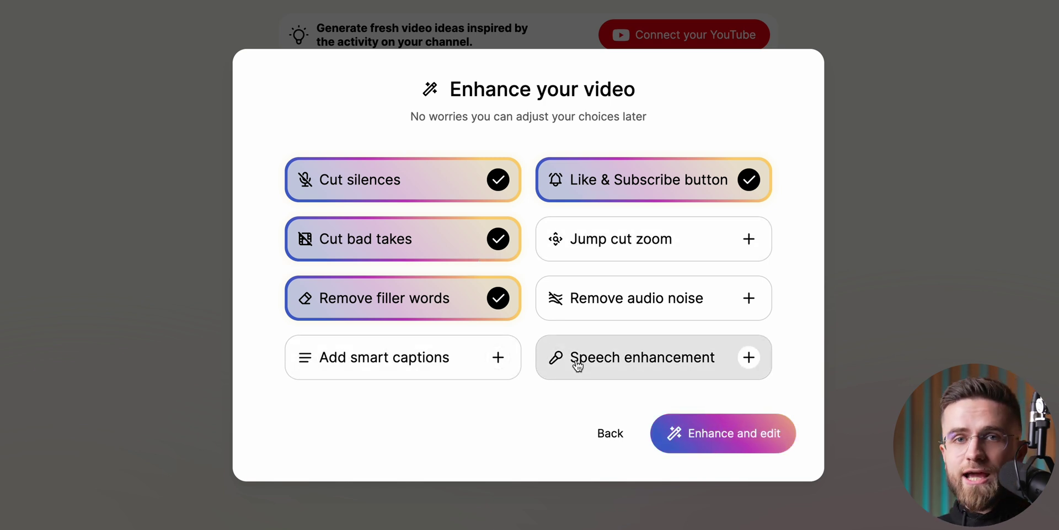
{"action": "left_click", "coordinate": [755, 357]}
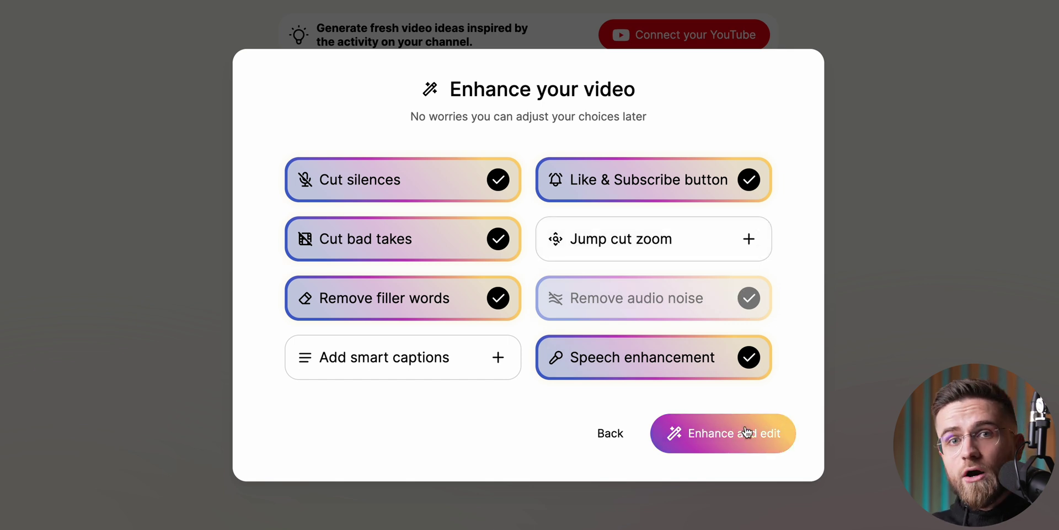
{"action": "left_click", "coordinate": [699, 251]}
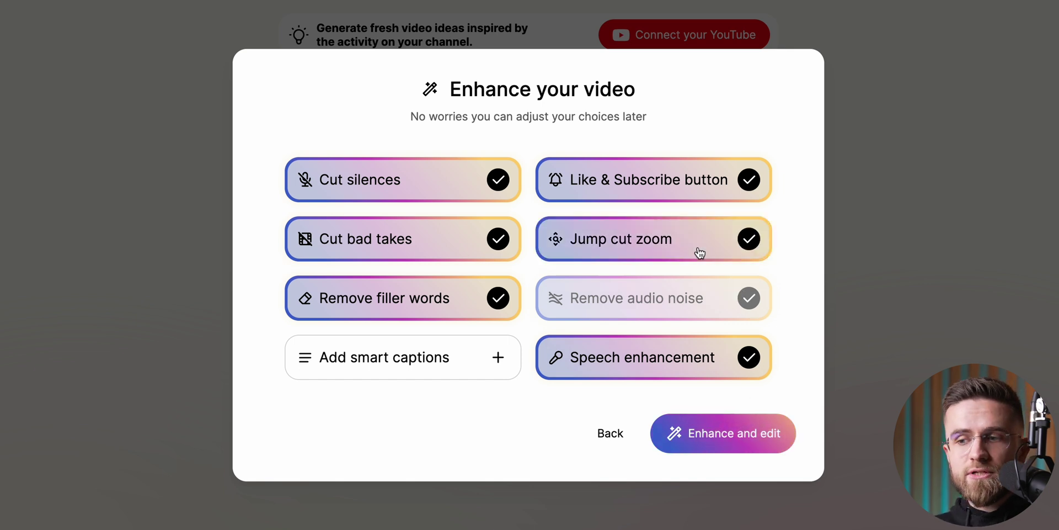
{"action": "left_click", "coordinate": [449, 376]}
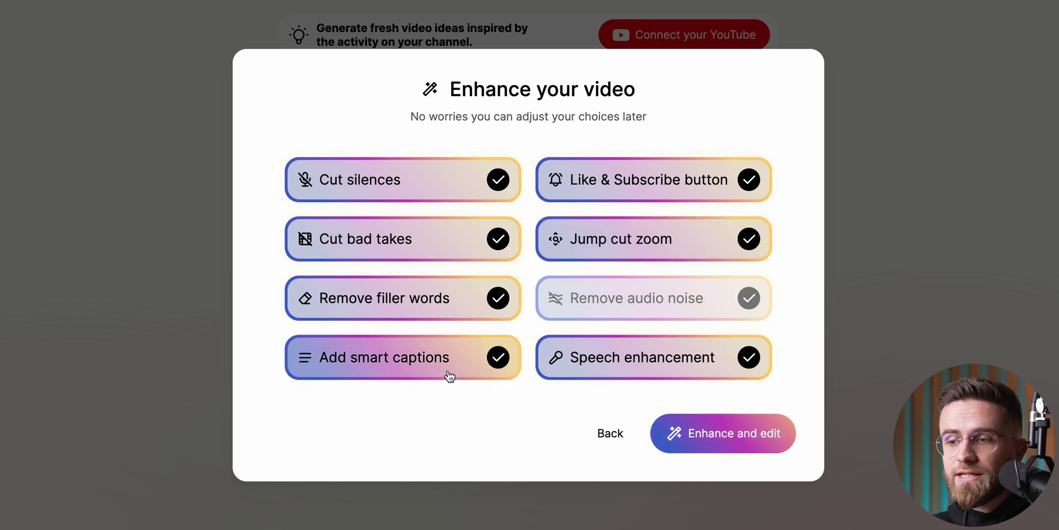
{"action": "left_click", "coordinate": [688, 443]}
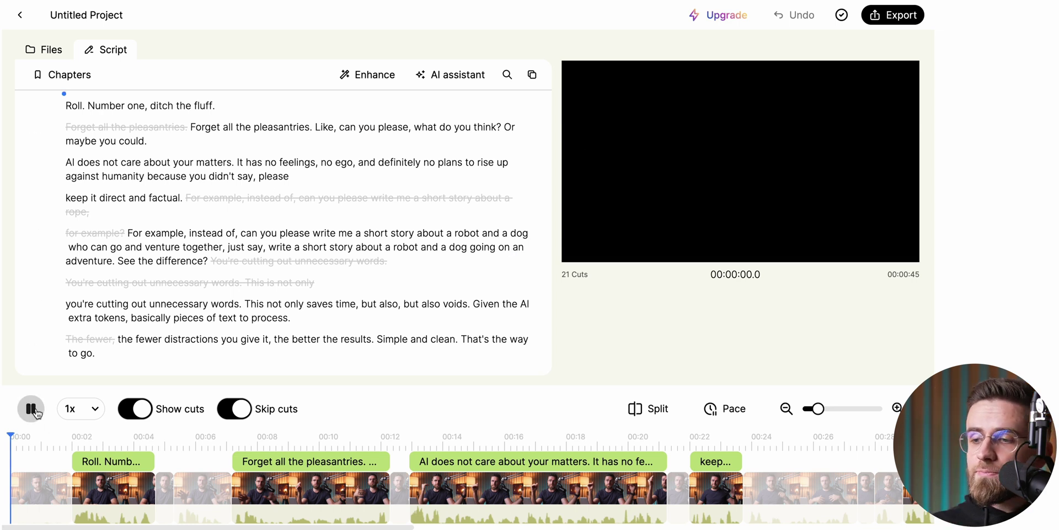
Play the edit, cut the repeated 'but also,' and apply pause trimming to the timeline
{"action": "left_click", "coordinate": [33, 410]}
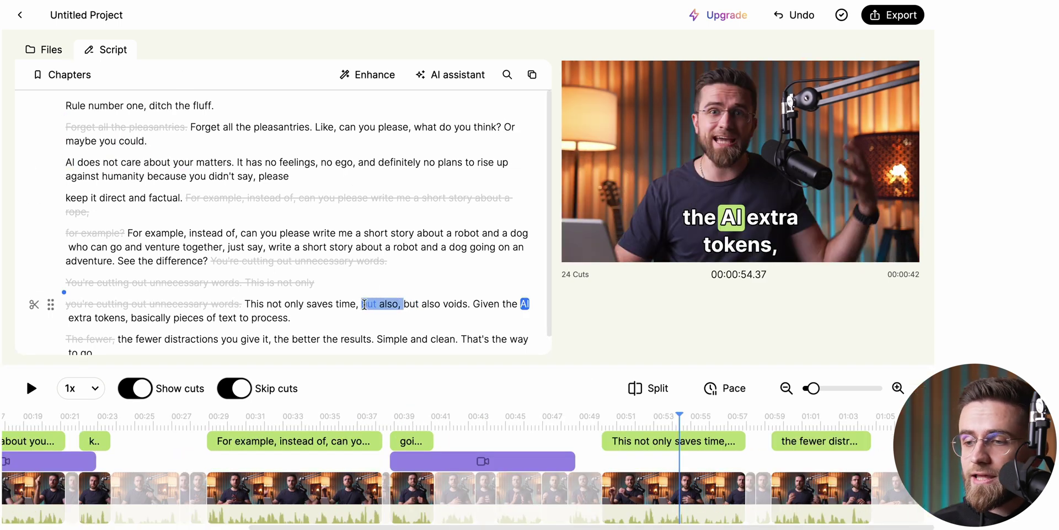
{"action": "left_click", "coordinate": [372, 285]}
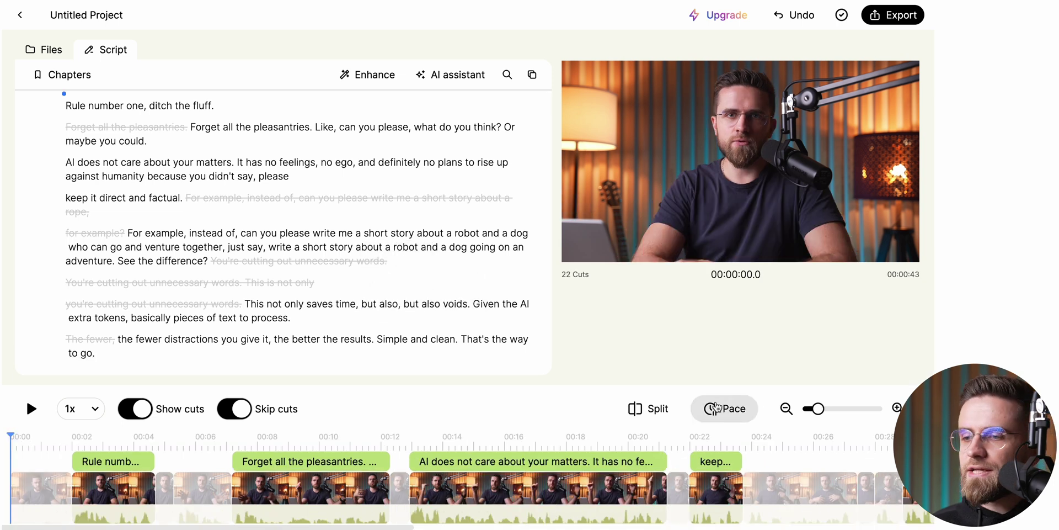
{"action": "left_click", "coordinate": [717, 407]}
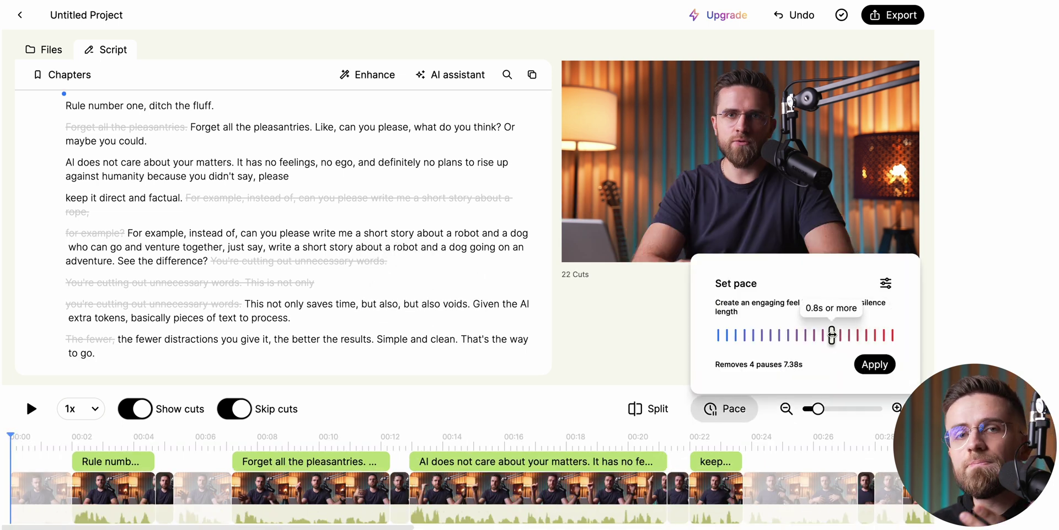
{"action": "left_click", "coordinate": [365, 76]}
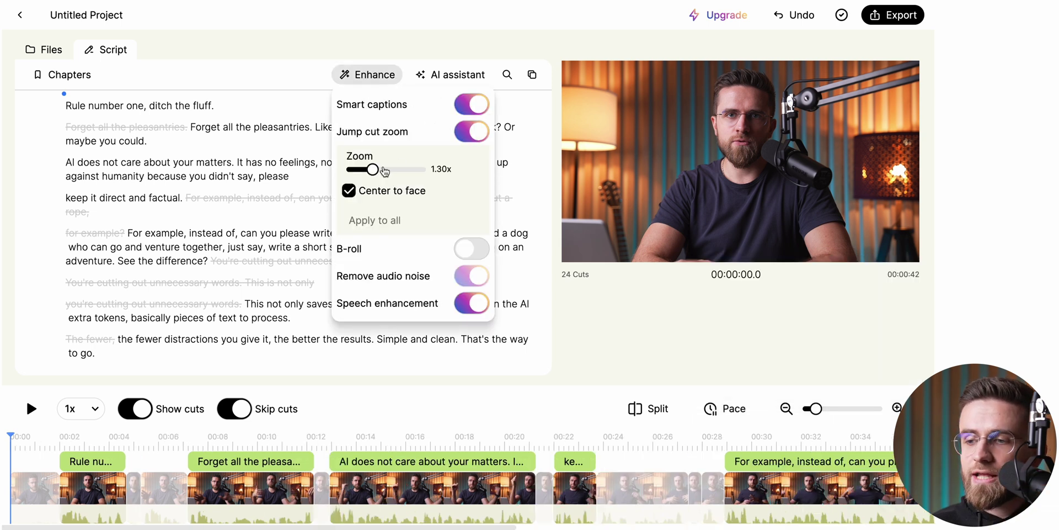
Add AI B-roll across the timeline at Moderate magnitude
{"action": "left_click", "coordinate": [468, 251]}
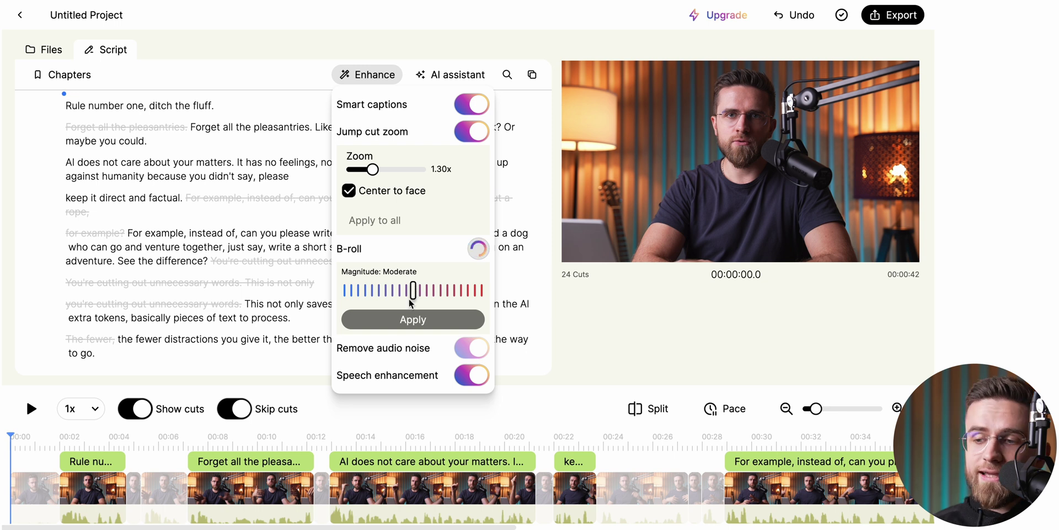
{"action": "left_click", "coordinate": [413, 319]}
{"action": "left_click", "coordinate": [707, 418]}
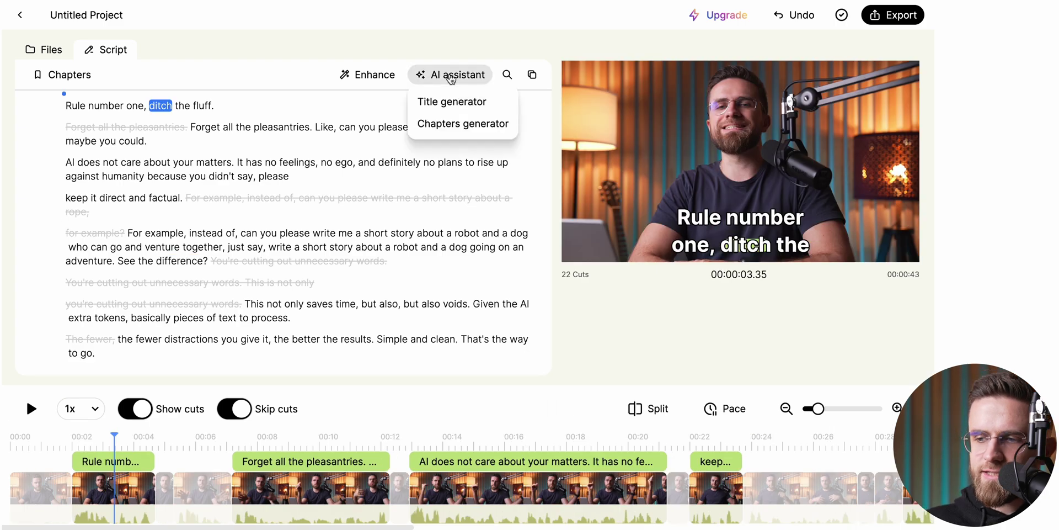
Preview AI title and chapter suggestions, dismiss them, and save the edit as an .mp4 export
{"action": "left_click", "coordinate": [454, 105]}
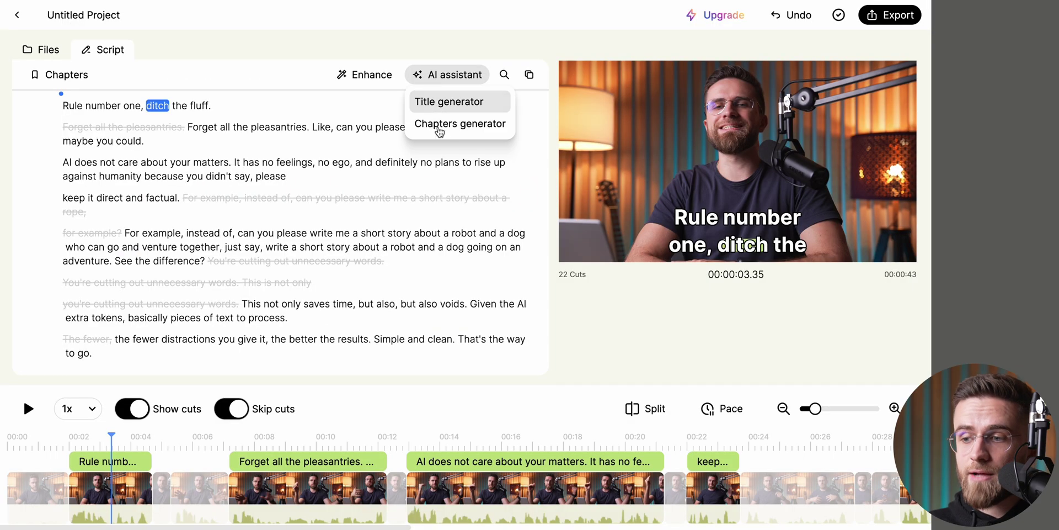
{"action": "left_click", "coordinate": [439, 130]}
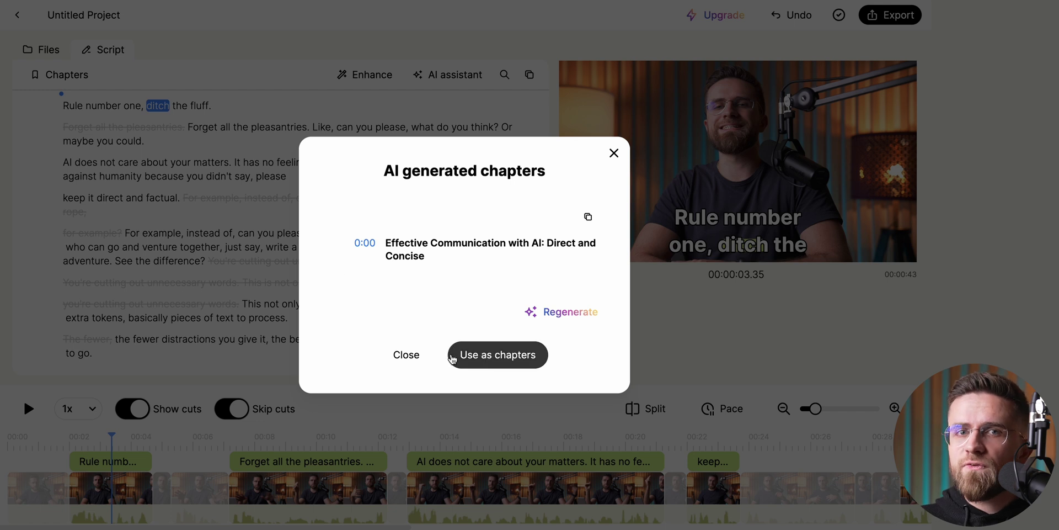
{"action": "left_click", "coordinate": [418, 353]}
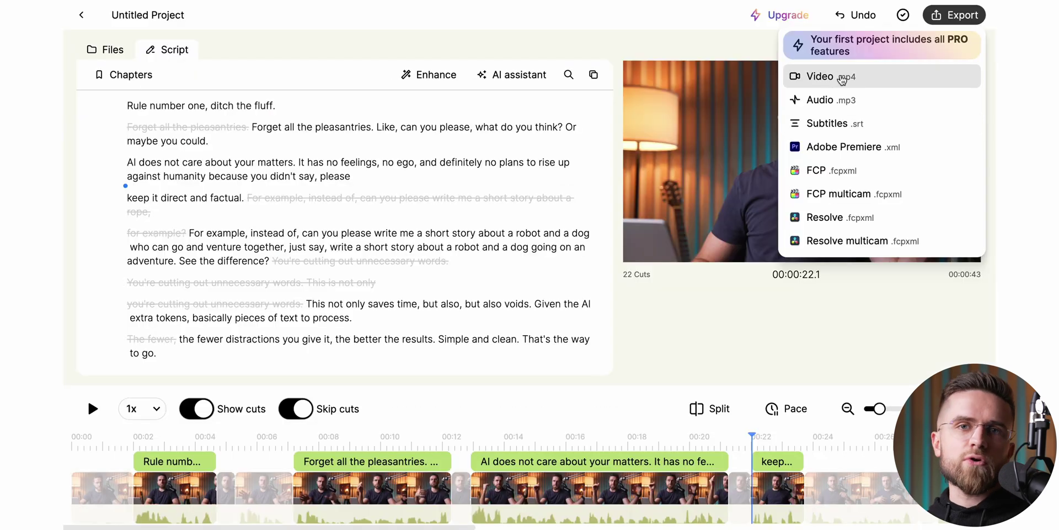
{"action": "left_click", "coordinate": [842, 77]}
{"action": "left_click", "coordinate": [761, 407]}
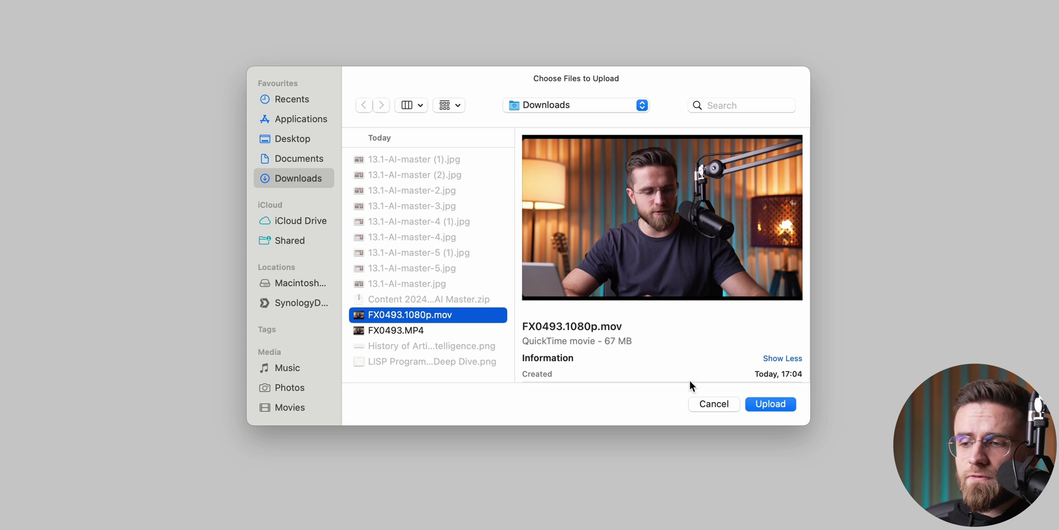
Upload FX0493.1080p.mov to Vizard and apply the second caption template for the shorts
{"action": "left_click", "coordinate": [768, 402]}
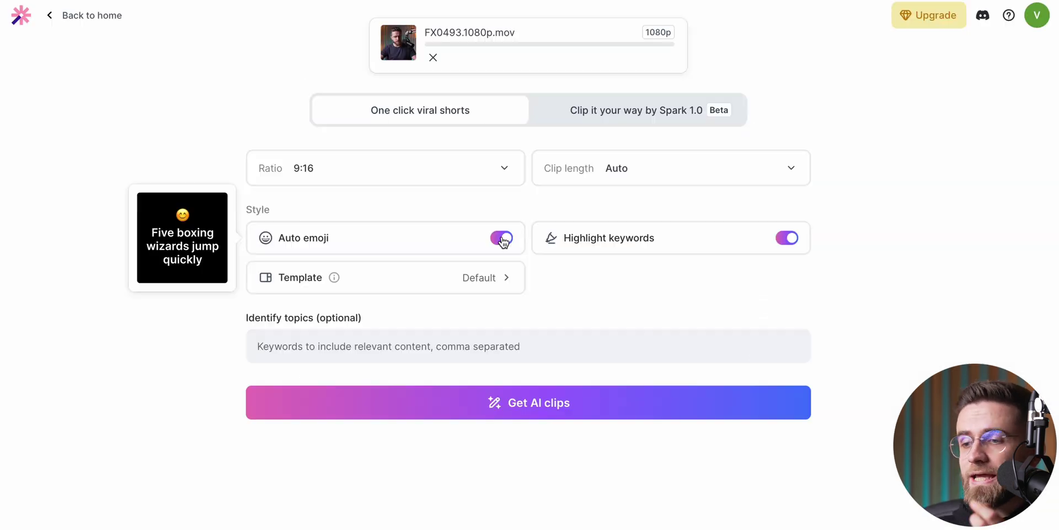
{"action": "mouse_move", "coordinate": [662, 237]}
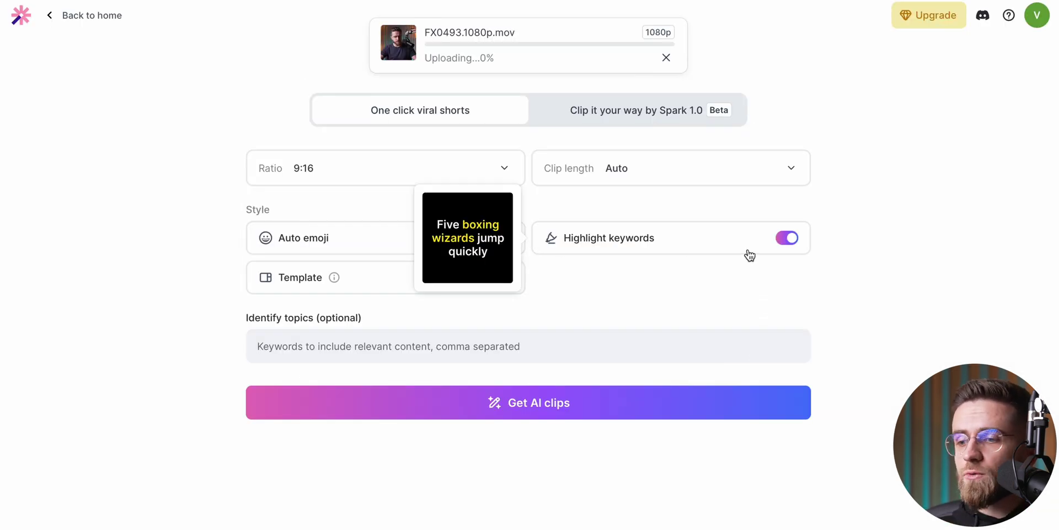
{"action": "left_click", "coordinate": [507, 279]}
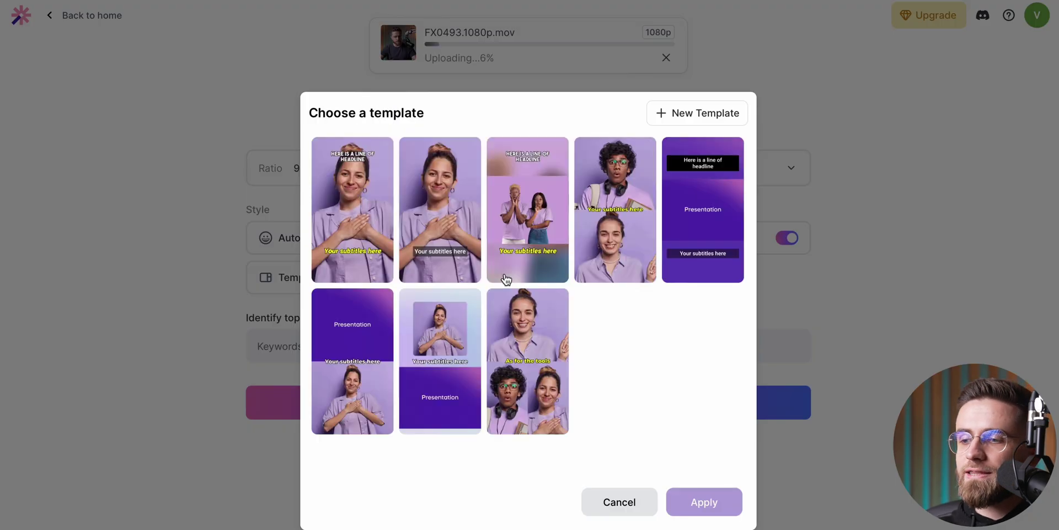
{"action": "left_click", "coordinate": [442, 166]}
{"action": "left_click", "coordinate": [717, 465]}
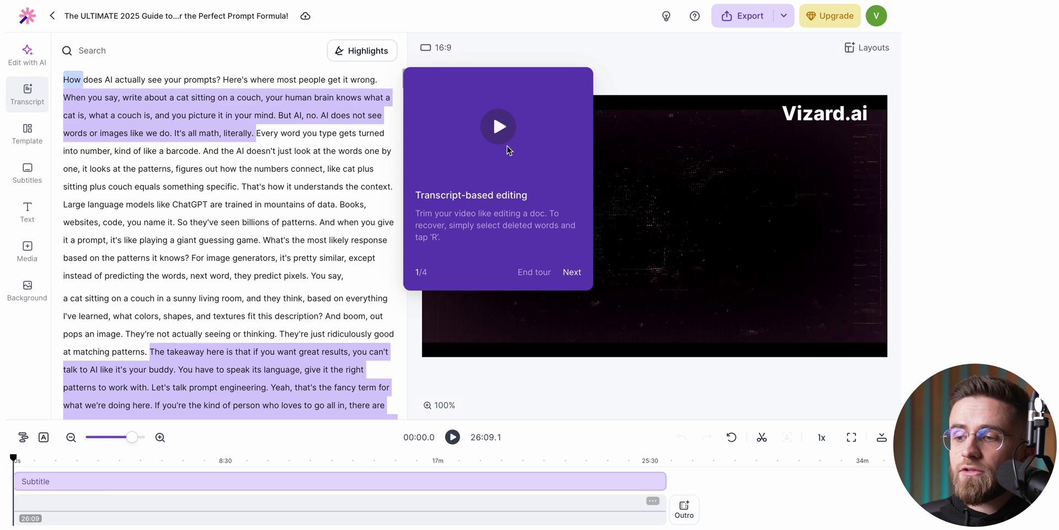
Create a 9:16 clip from the transcript's opening passage with auto reframe switched off
{"action": "left_click_drag", "start_coordinate": [64, 79], "coordinate": [329, 195]}
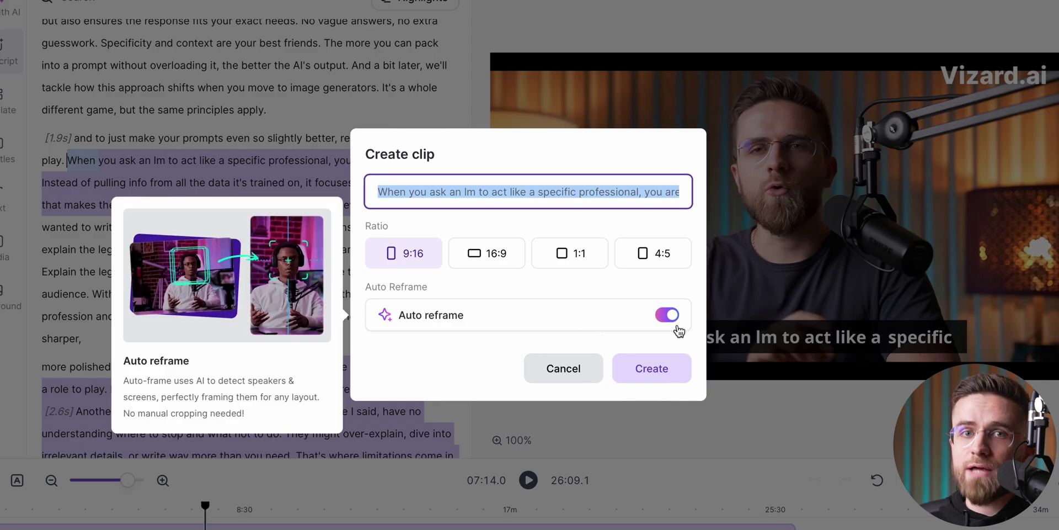
{"action": "left_click", "coordinate": [669, 317]}
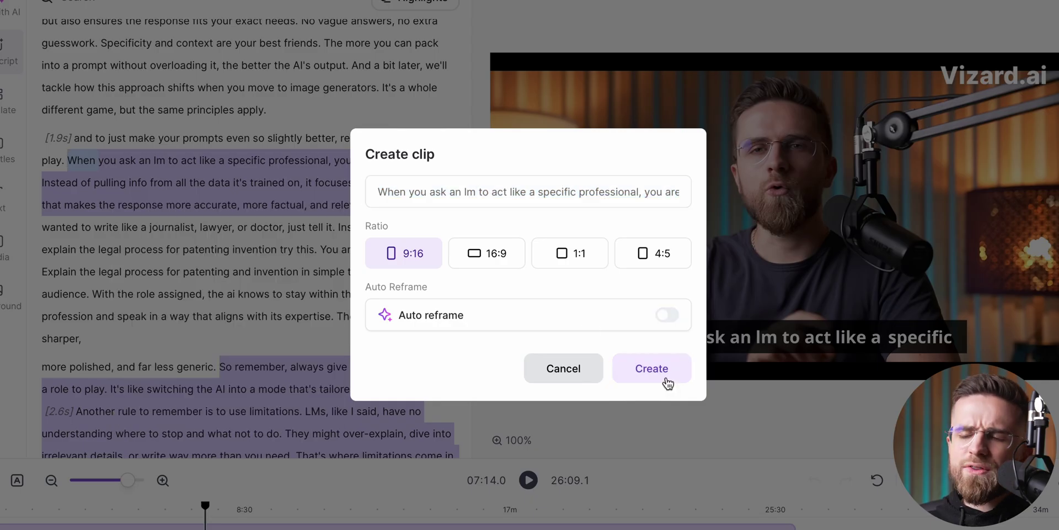
{"action": "left_click", "coordinate": [667, 380]}
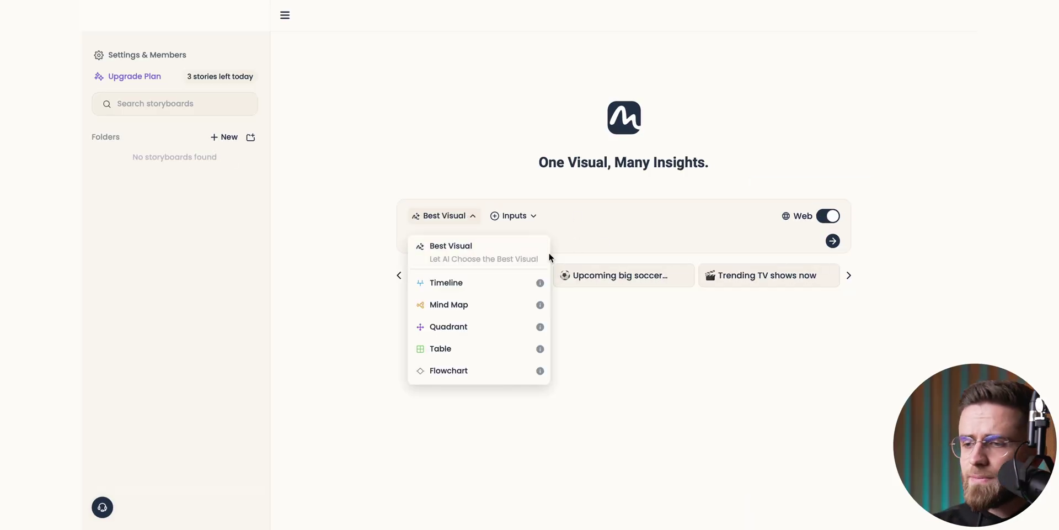
Choose Timeline as the visual type and generate the 'history of AI' timeline
{"action": "left_click", "coordinate": [524, 217]}
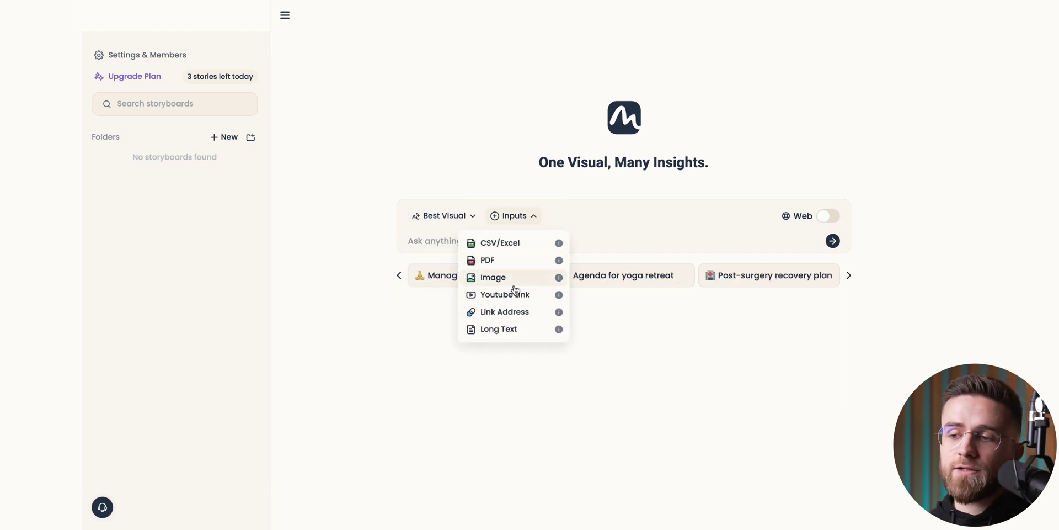
{"action": "left_click", "coordinate": [621, 352]}
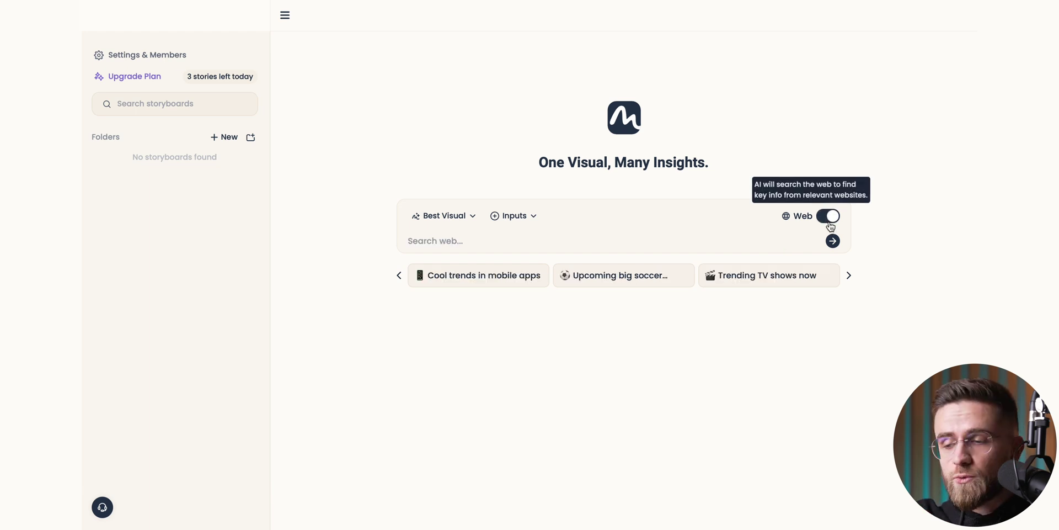
{"action": "left_click", "coordinate": [445, 215]}
{"action": "left_click", "coordinate": [485, 281]}
{"action": "type", "text": "history of AI"}
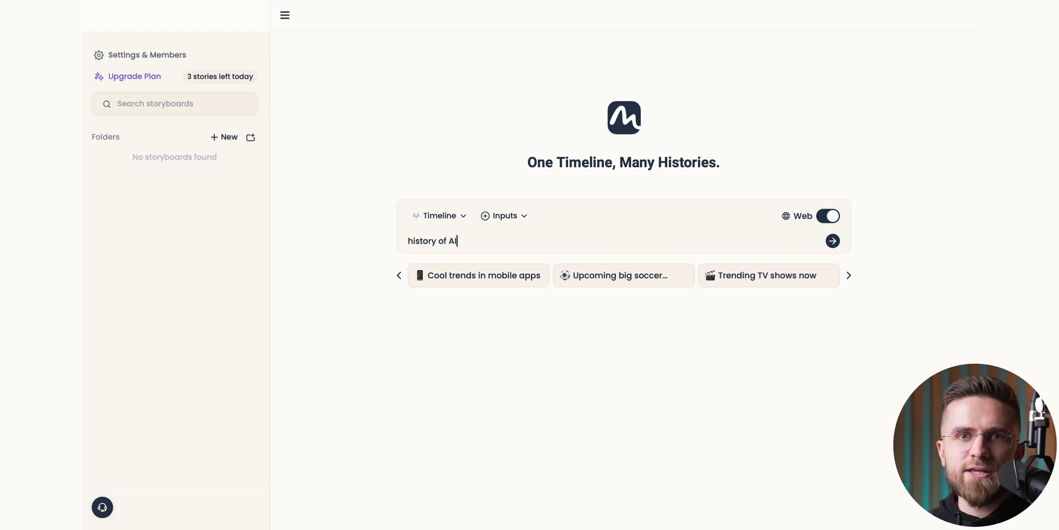
{"action": "left_click", "coordinate": [833, 241]}
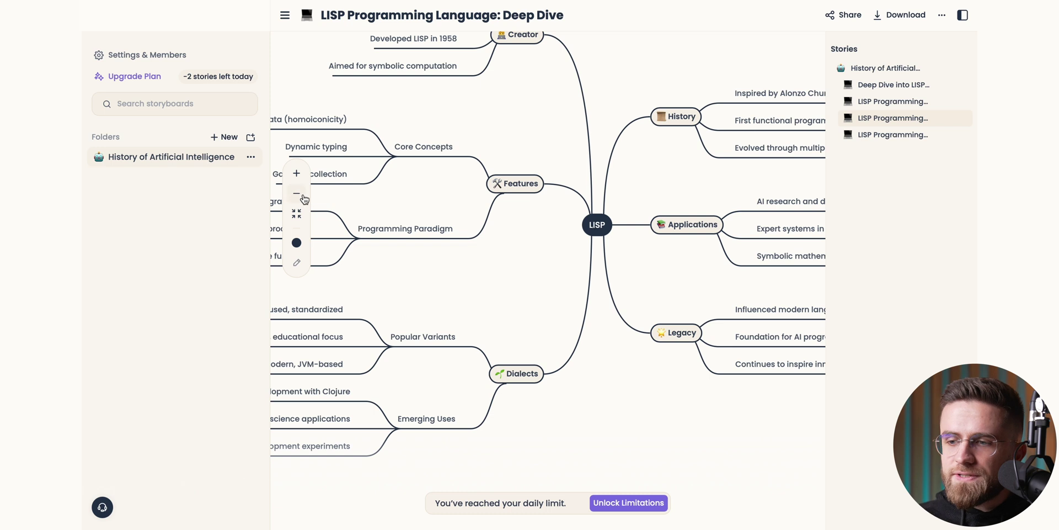
Zoom out on the LISP deep-dive mind map to reveal all six branches
{"action": "left_click", "coordinate": [303, 197]}
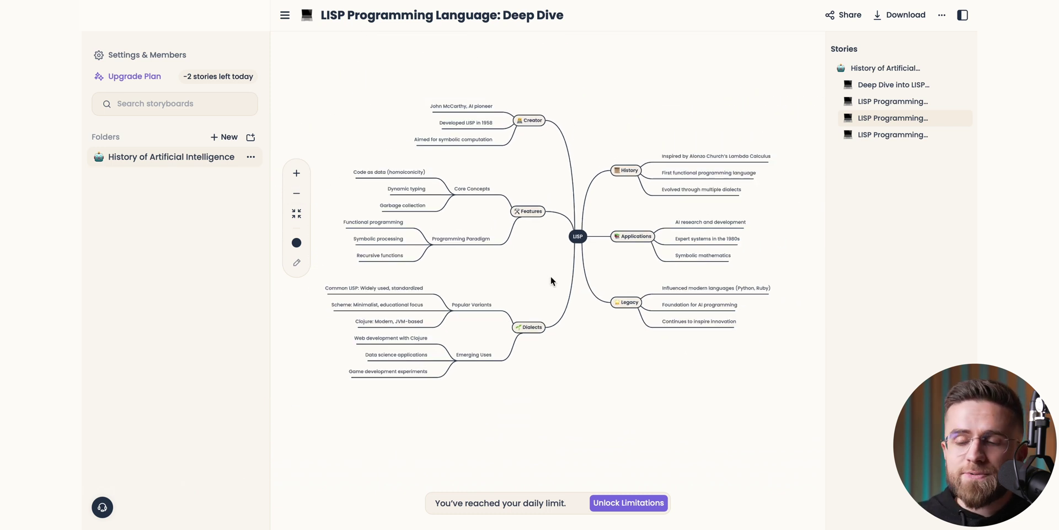